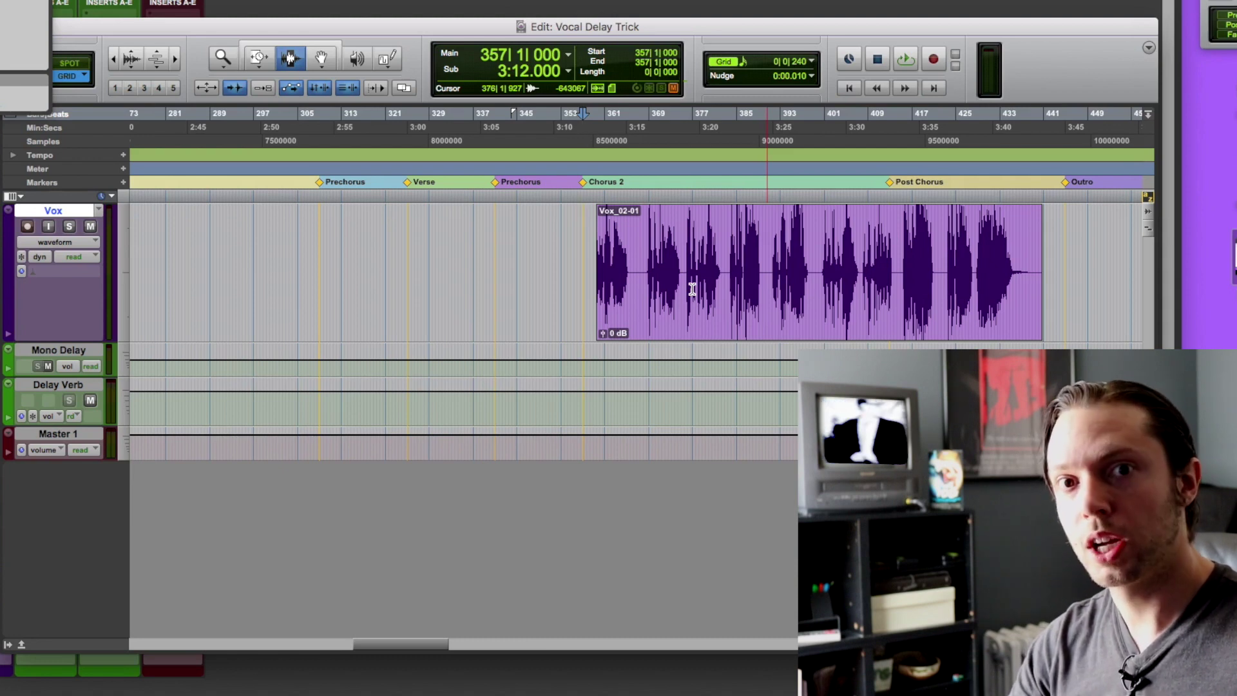
- Play back the Vox clip from the start of Chorus 2 through its last phrase and stop playback
{"action": "key", "text": "space"}
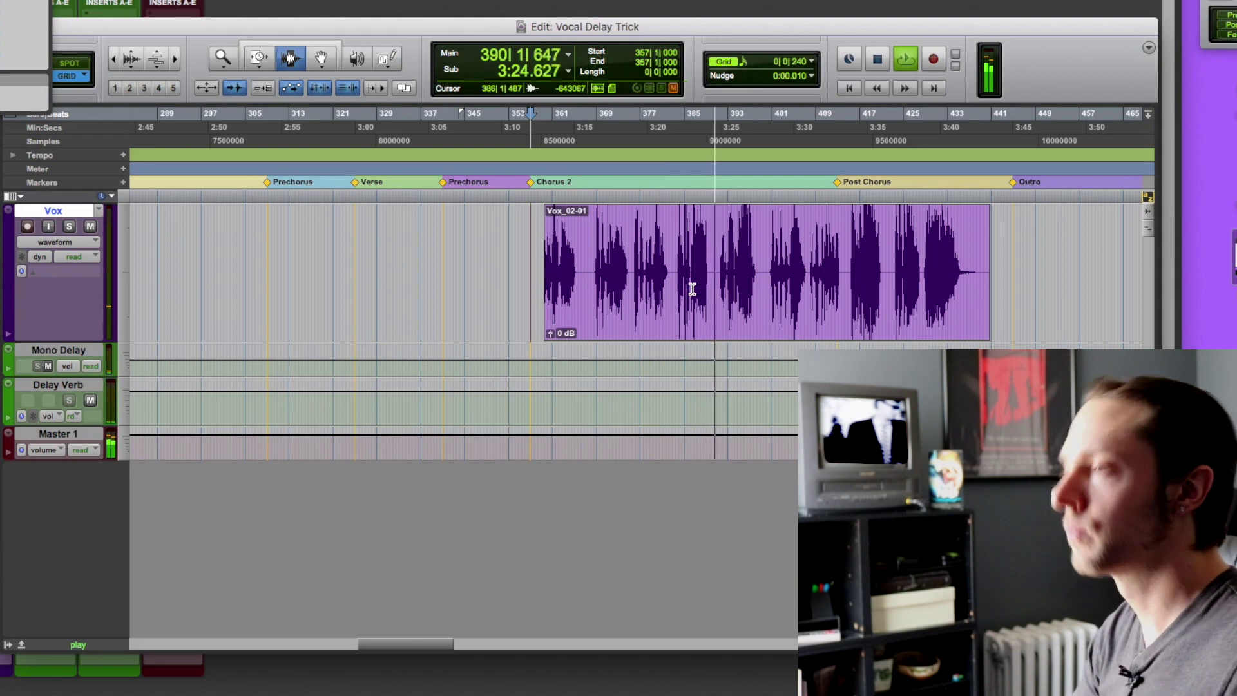
{"action": "scroll", "coordinate": [680, 275], "scroll_direction": "right", "scroll_amount": 2}
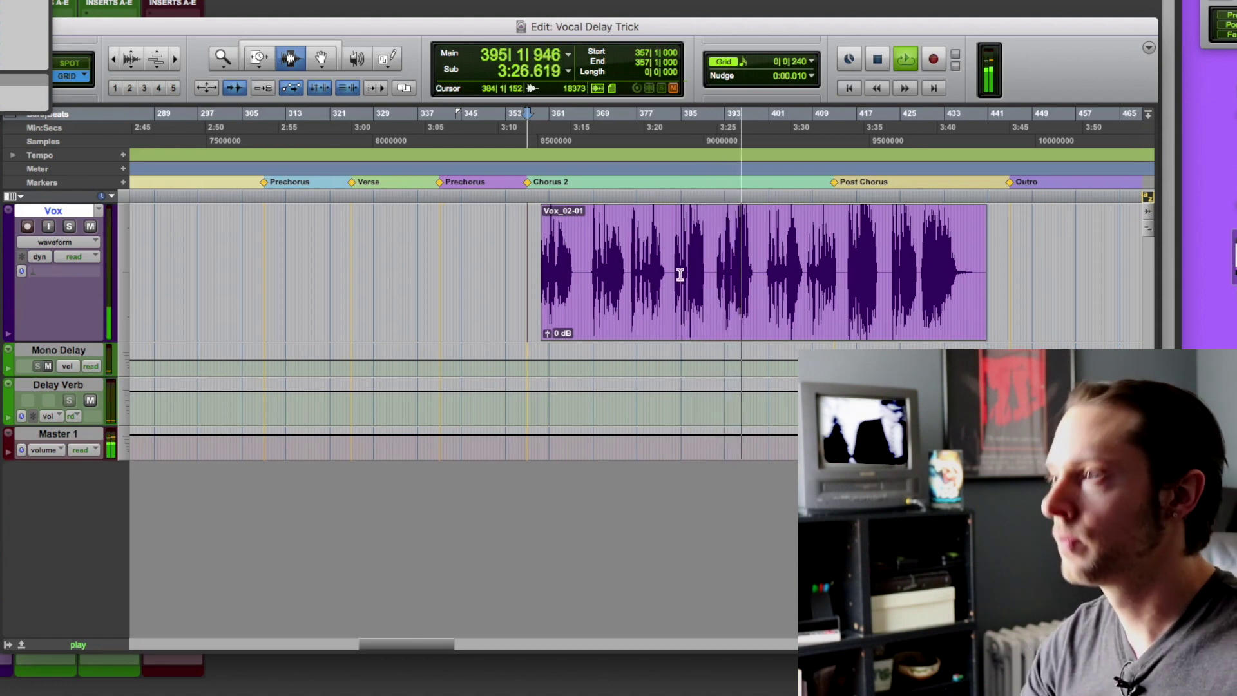
{"action": "scroll", "coordinate": [680, 275], "scroll_direction": "left", "scroll_amount": 5}
{"action": "scroll", "coordinate": [680, 274], "scroll_direction": "right", "scroll_amount": 6}
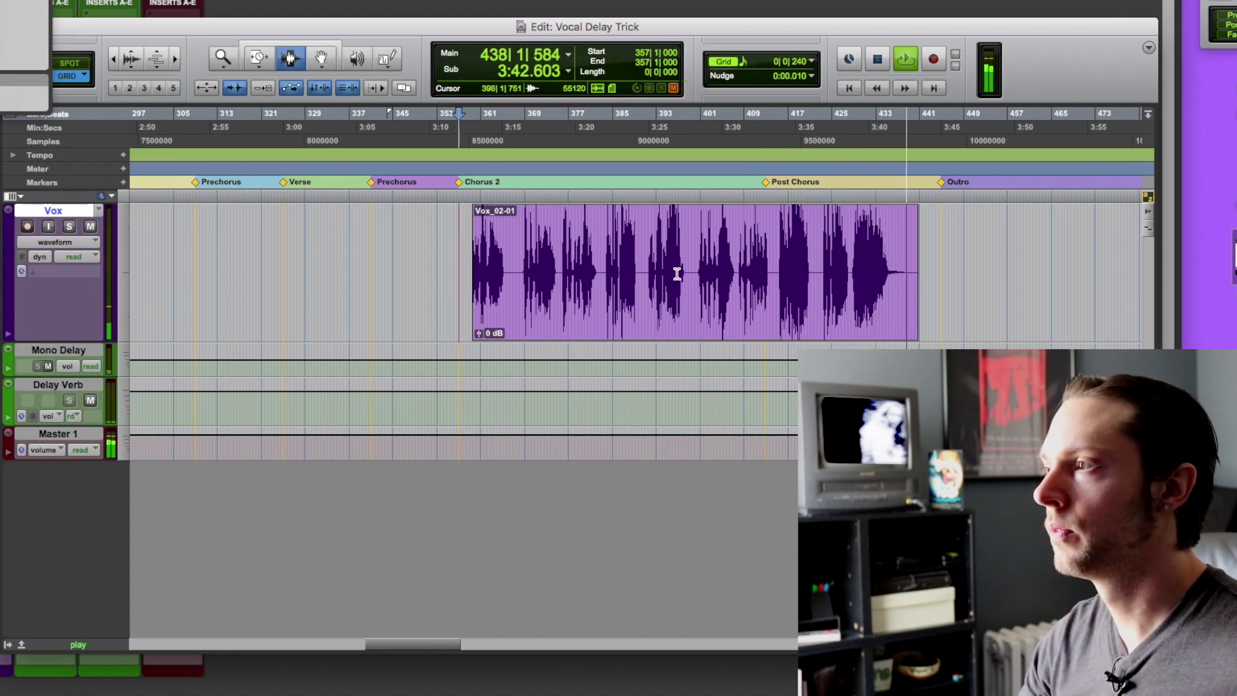
{"action": "key", "text": "space"}
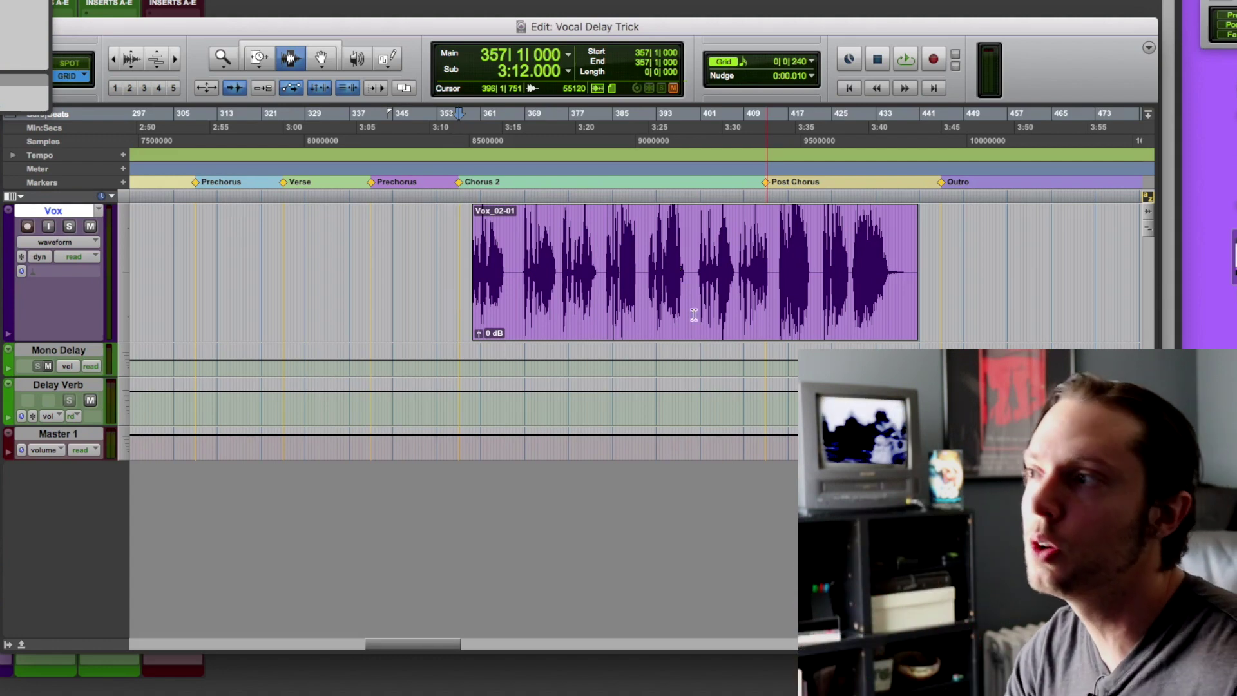
- Show the mute automation of the send g Mono Delay on the Vox track
{"action": "left_click", "coordinate": [47, 247]}
{"action": "mouse_move", "coordinate": [111, 325]}
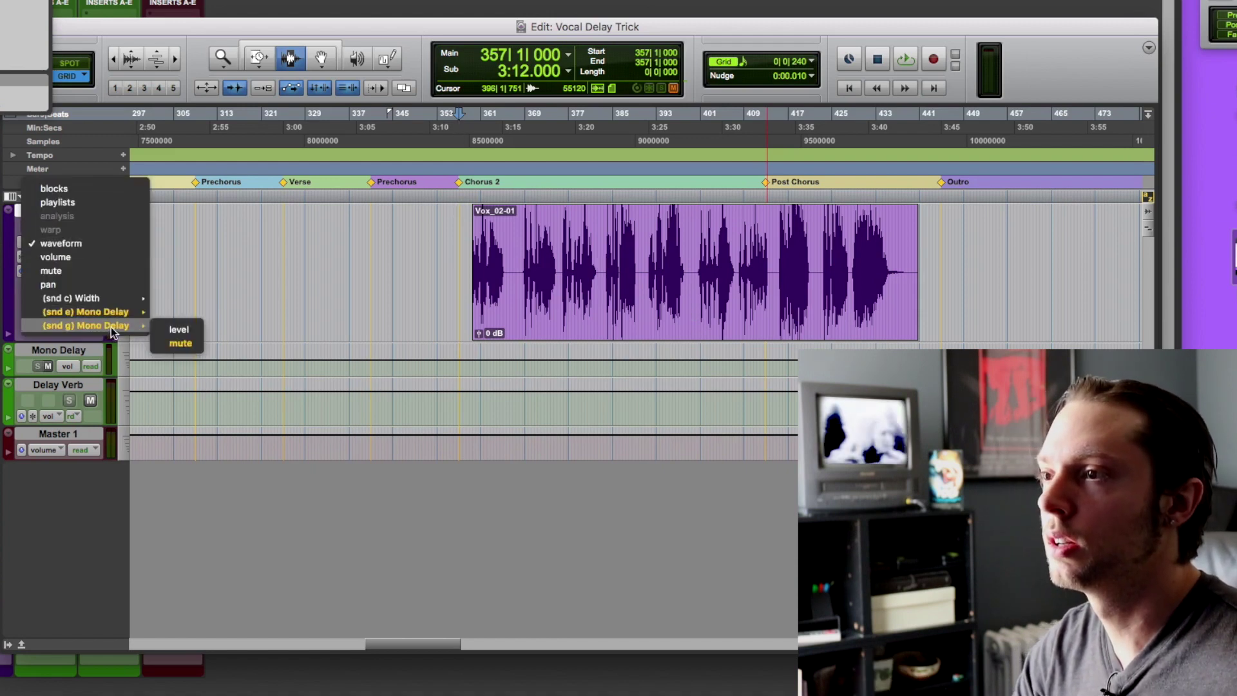
{"action": "left_click", "coordinate": [180, 345]}
{"action": "left_click", "coordinate": [609, 251]}
{"action": "key", "text": "t"}
{"action": "key", "text": "t"}
{"action": "scroll", "coordinate": [627, 264], "scroll_direction": "right", "scroll_amount": 2}
{"action": "key", "text": "r"}
- Select the Vox automation around the first unmuted section, from about bar 381 to bar 397
{"action": "left_click_drag", "start_coordinate": [583, 255], "coordinate": [690, 263]}
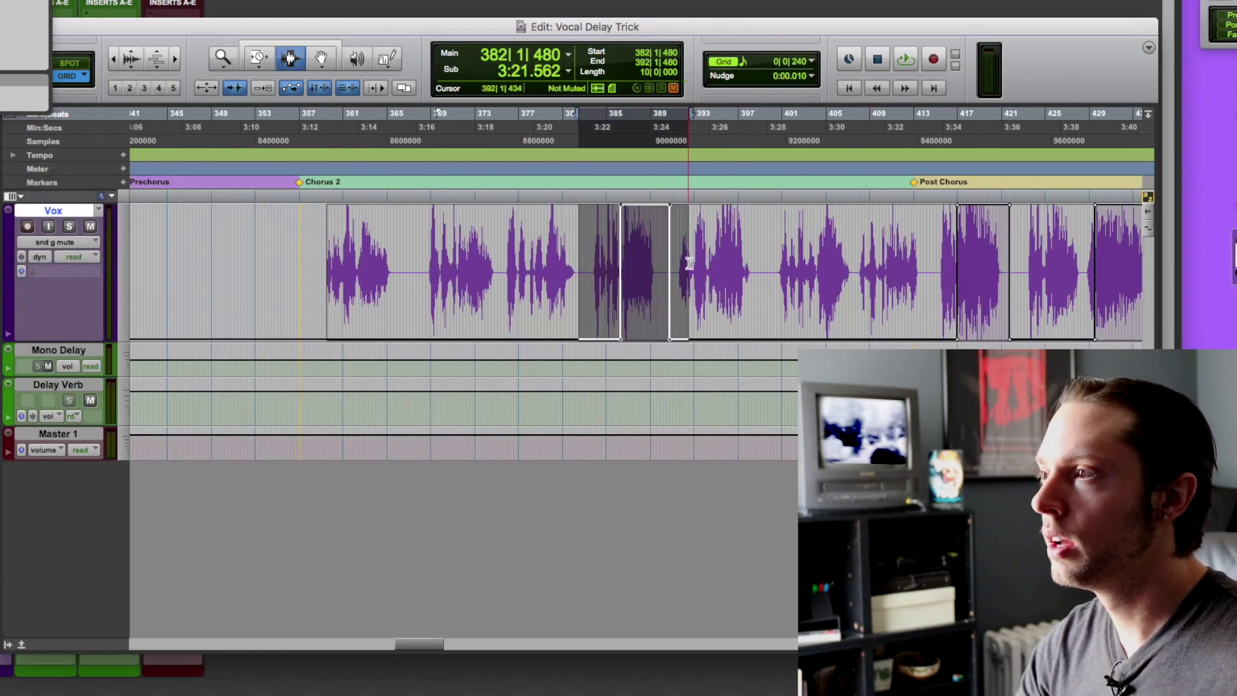
{"action": "scroll", "coordinate": [690, 263], "scroll_direction": "right", "scroll_amount": 2}
{"action": "key", "text": "r"}
{"action": "scroll", "coordinate": [679, 263], "scroll_direction": "right", "scroll_amount": 2}
{"action": "left_click_drag", "start_coordinate": [510, 233], "coordinate": [595, 245]}
- Reposition the Mix window so the Vox strip's Mono Delay send is visible, and return to the Edit window
{"action": "key", "text": "super+equal"}
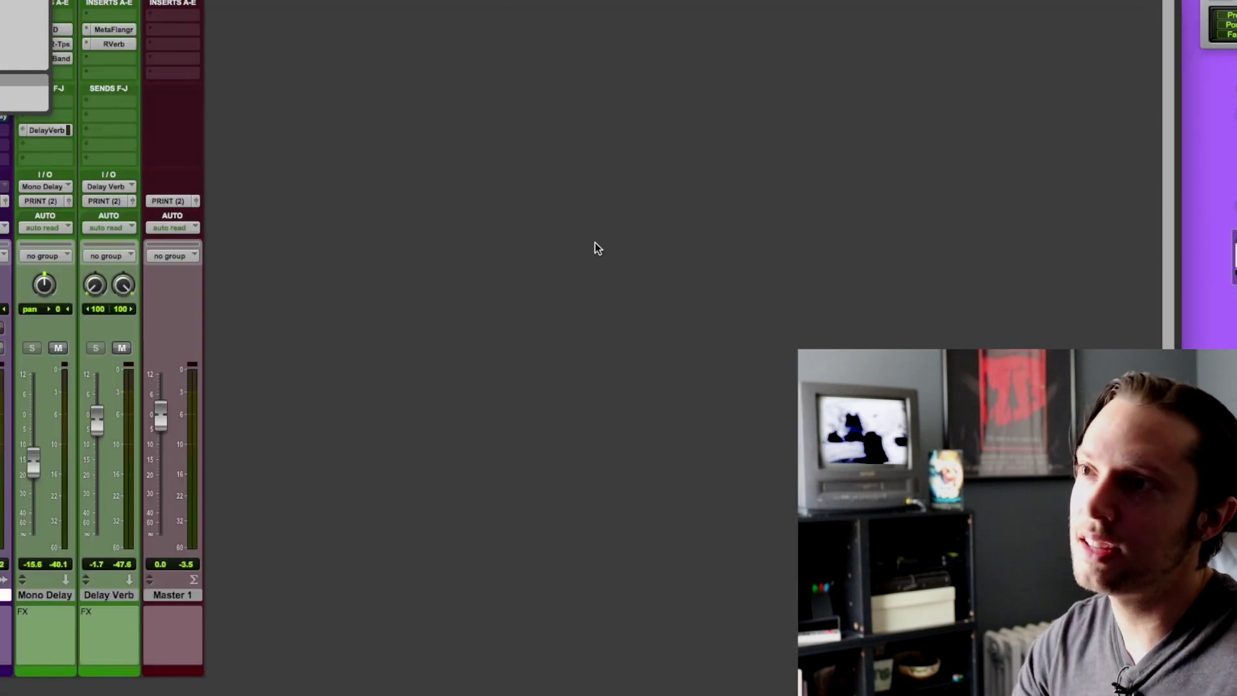
{"action": "left_click_drag", "start_coordinate": [289, 0], "coordinate": [535, 2]}
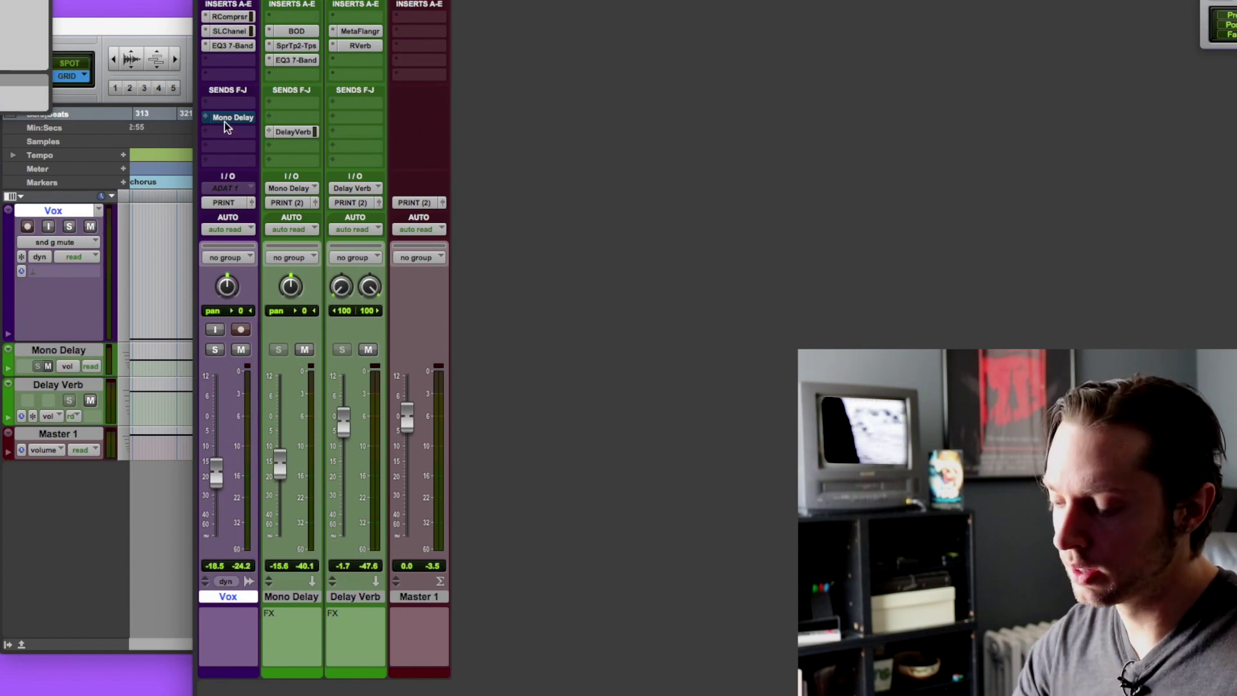
{"action": "key", "text": "super+equal"}
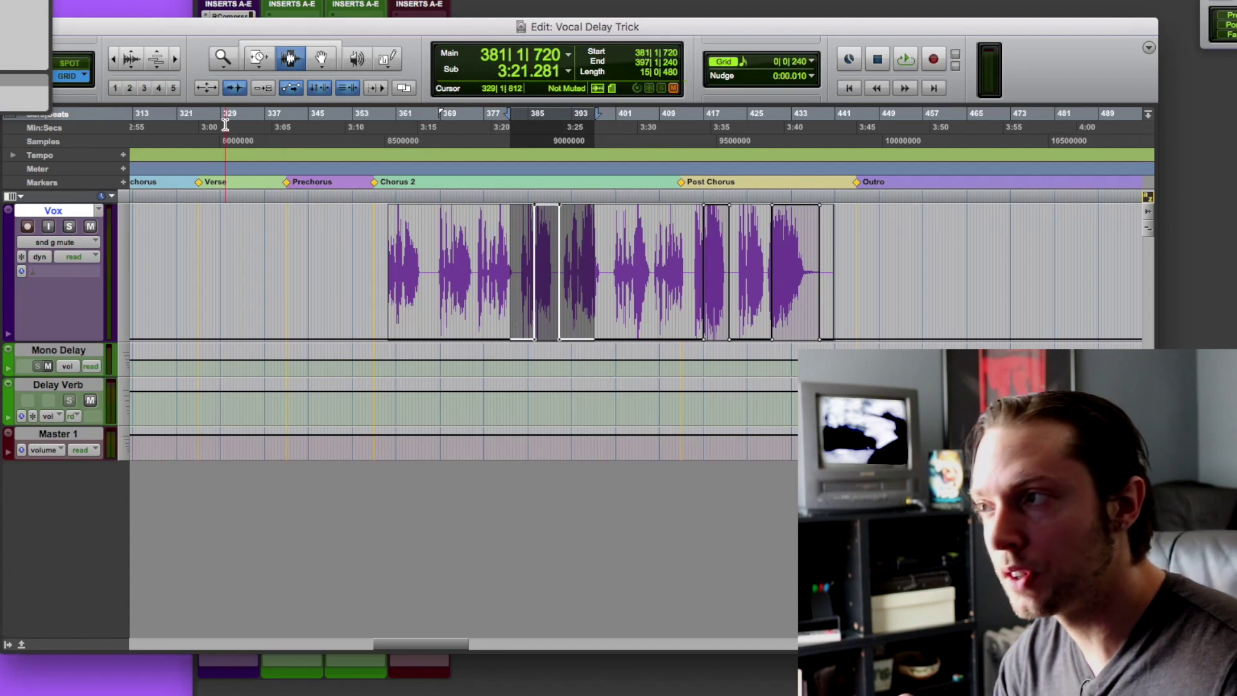
- Try unmuting the Mono Delay send on the Vox phrase from about bar 372 to bar 375, and undo that automation change
{"action": "left_click", "coordinate": [456, 278]}
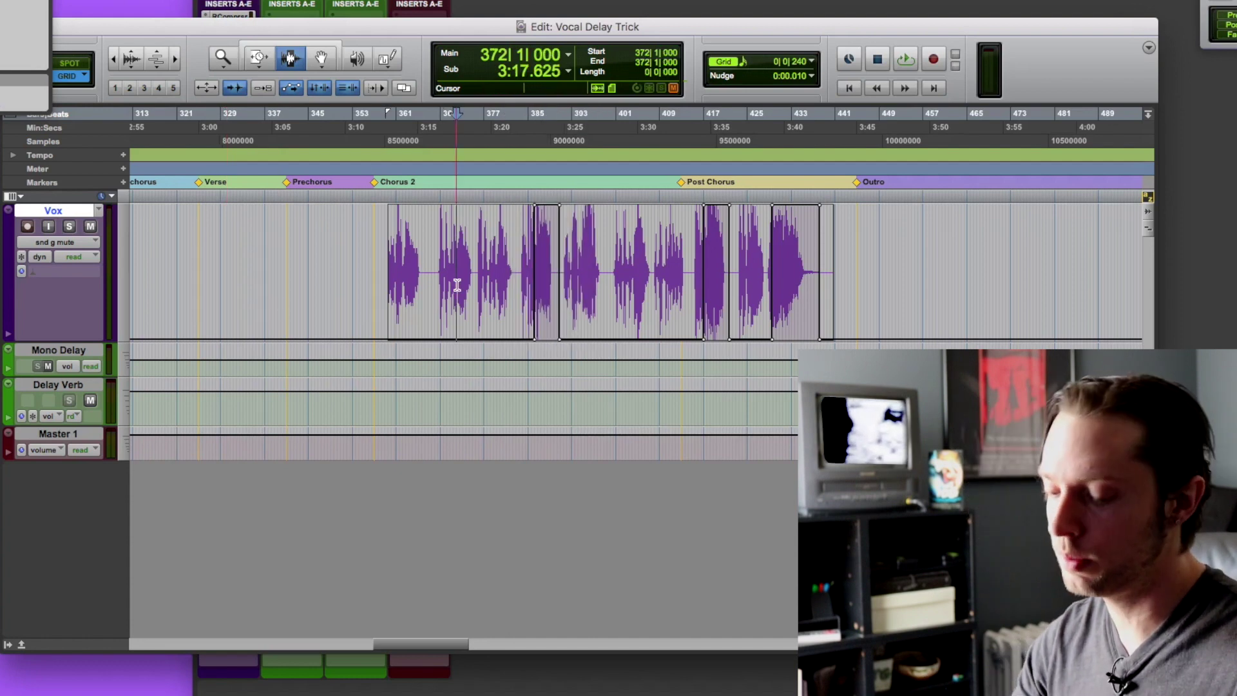
{"action": "scroll", "coordinate": [457, 282], "scroll_direction": "up", "scroll_amount": 4}
{"action": "scroll", "coordinate": [427, 284], "scroll_direction": "left", "scroll_amount": 2}
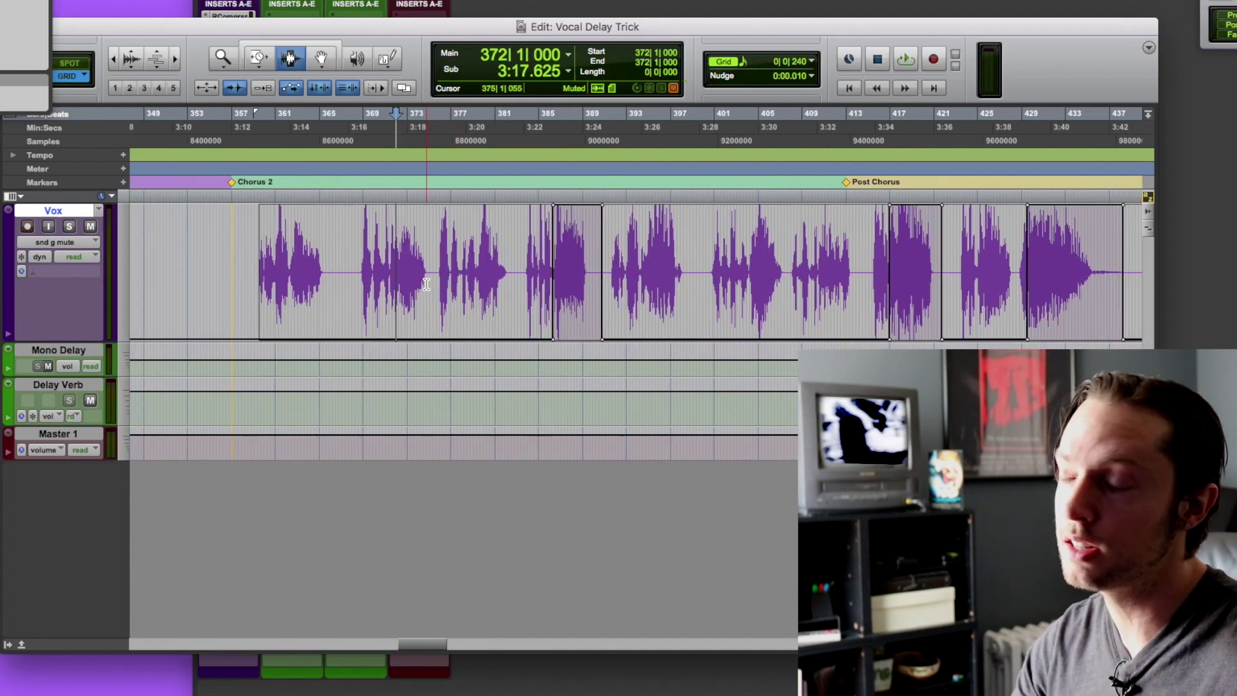
{"action": "left_click_drag", "start_coordinate": [426, 285], "coordinate": [461, 288]}
{"action": "key", "text": "F6"}
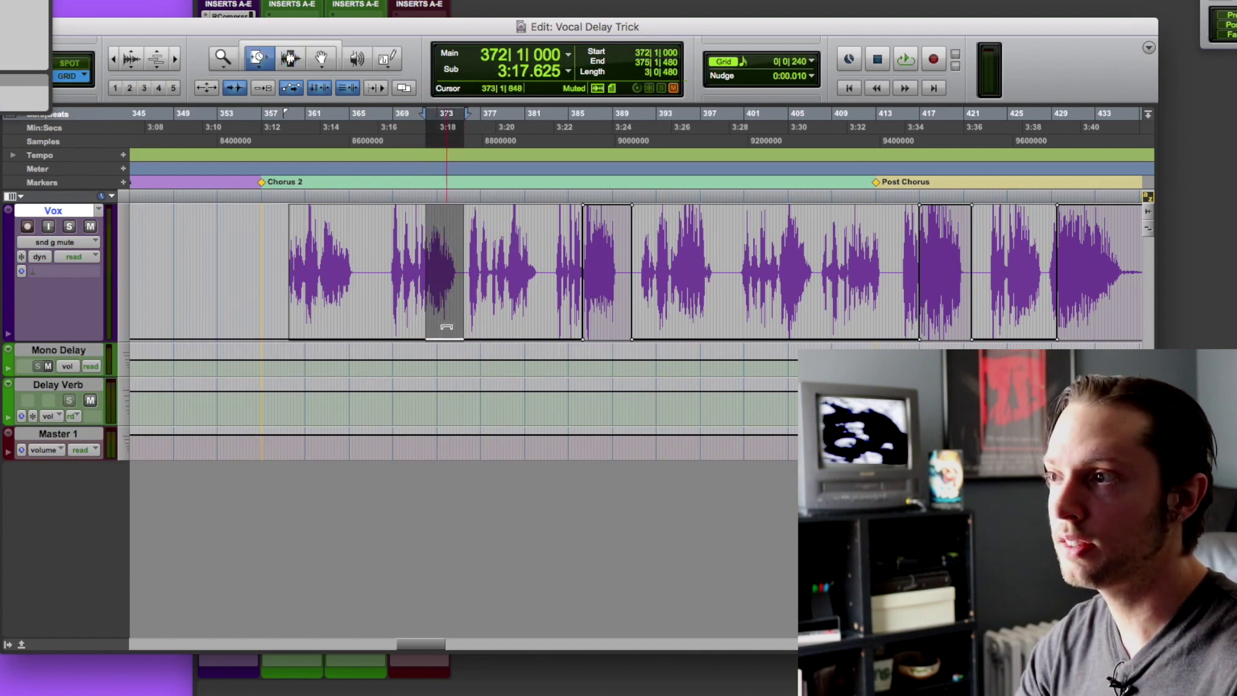
{"action": "left_click_drag", "start_coordinate": [447, 157], "coordinate": [445, 157]}
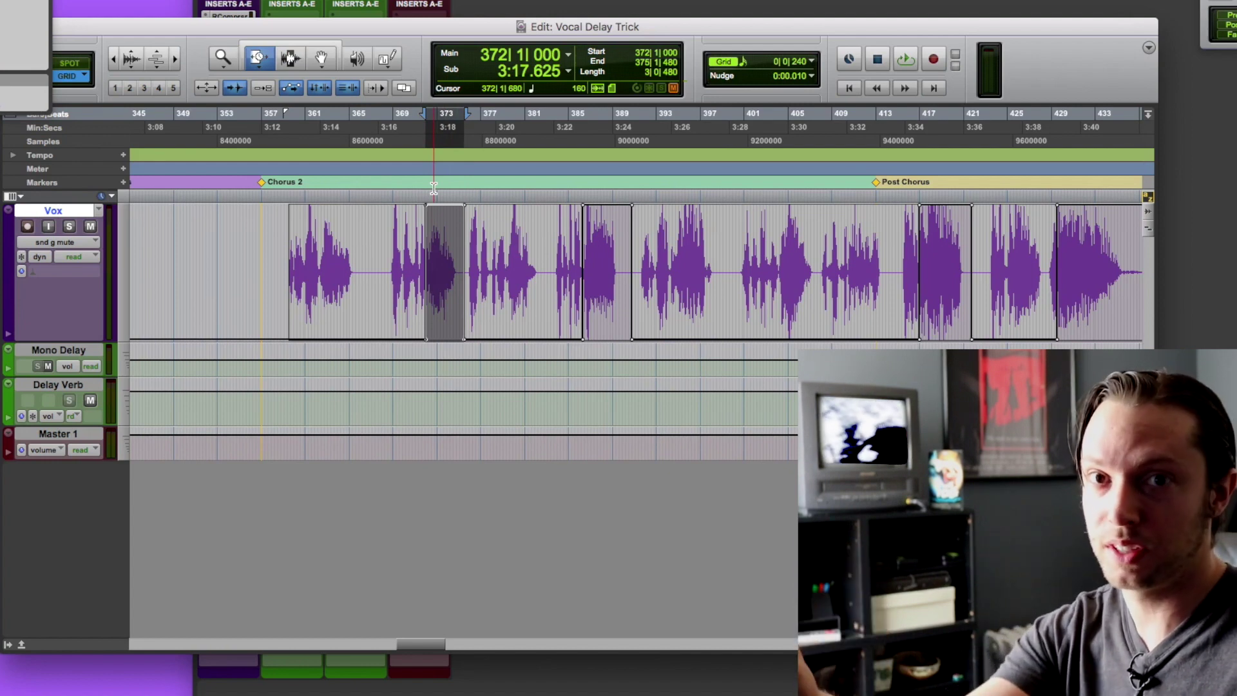
{"action": "key", "text": "super+z"}
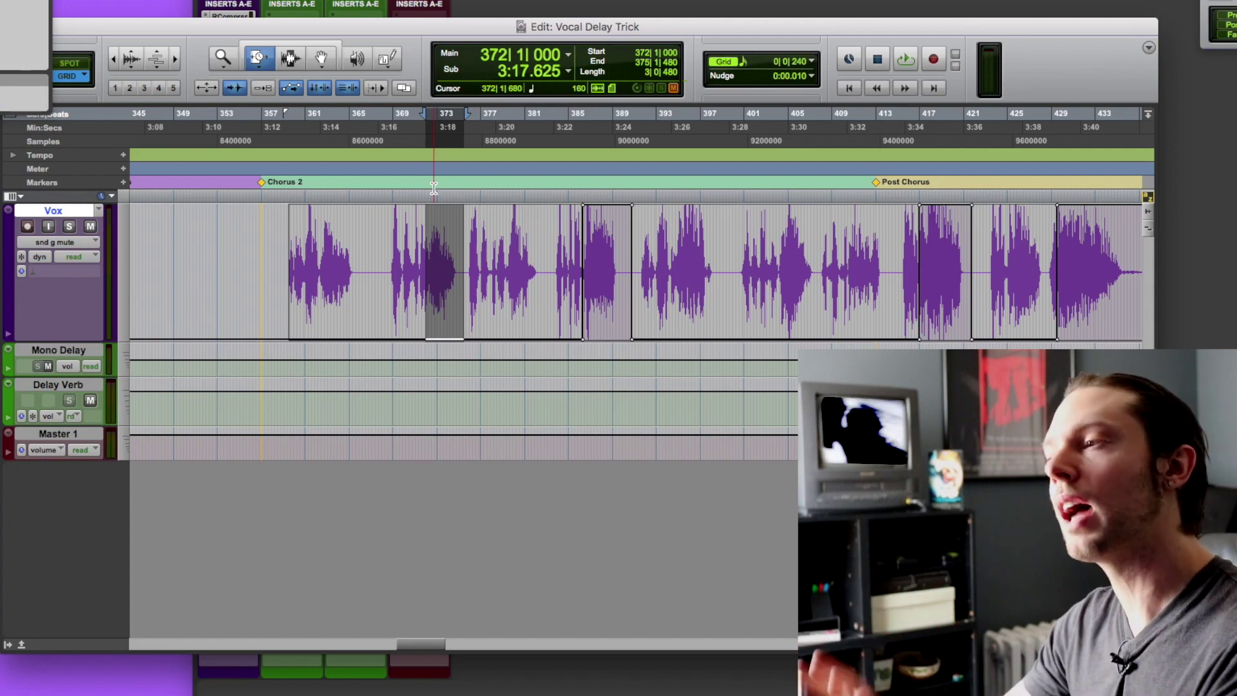
- Solo the Vox track and play it from about bar 375 to hear the delay throws
{"action": "left_click", "coordinate": [258, 232]}
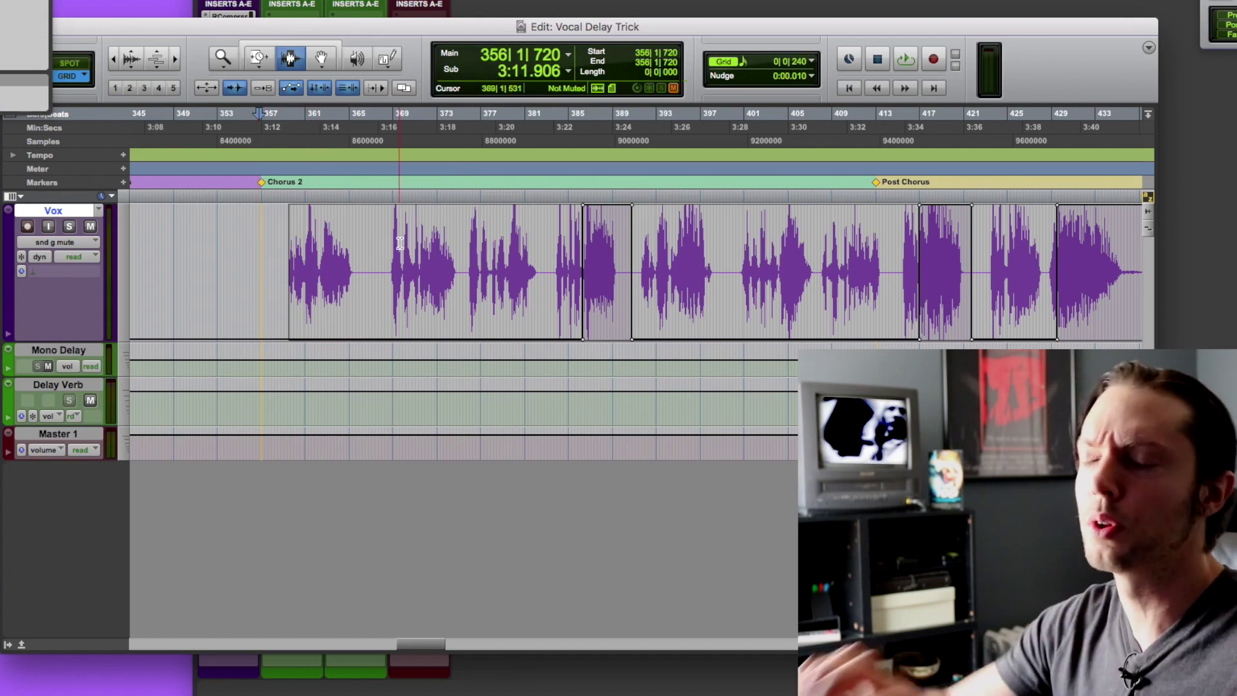
{"action": "left_click", "coordinate": [478, 224]}
{"action": "key", "text": "shift+s"}
{"action": "key", "text": "space"}
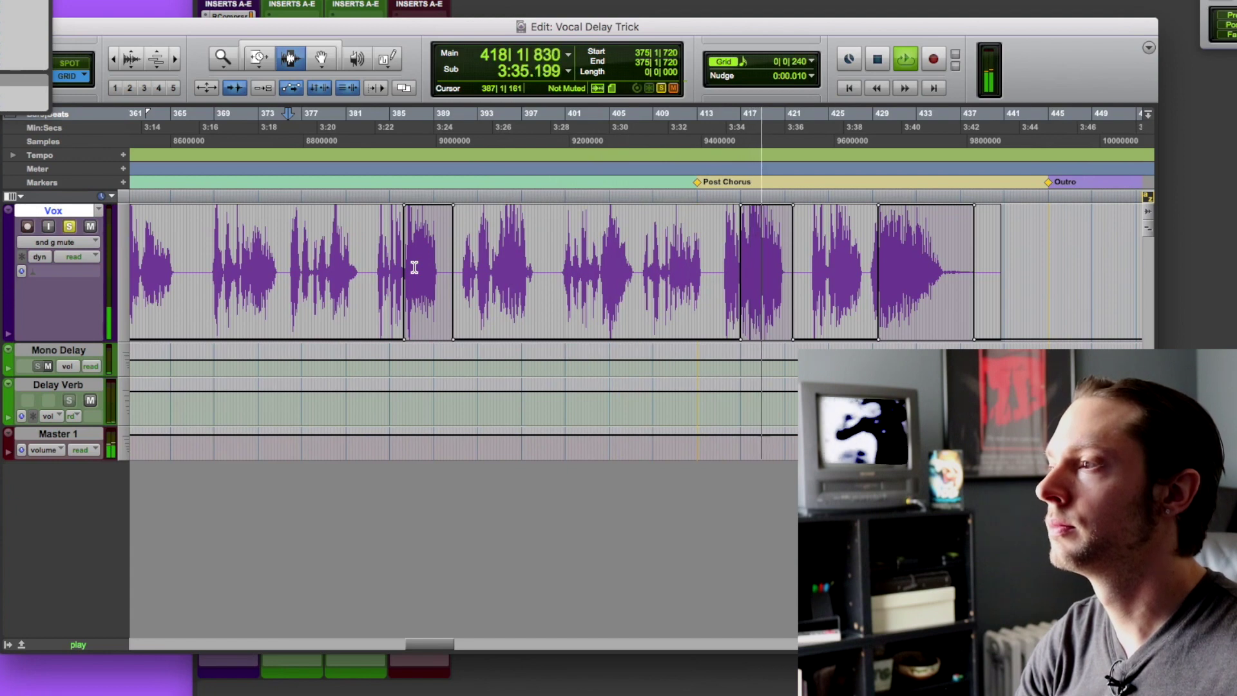
{"action": "key", "text": "space"}
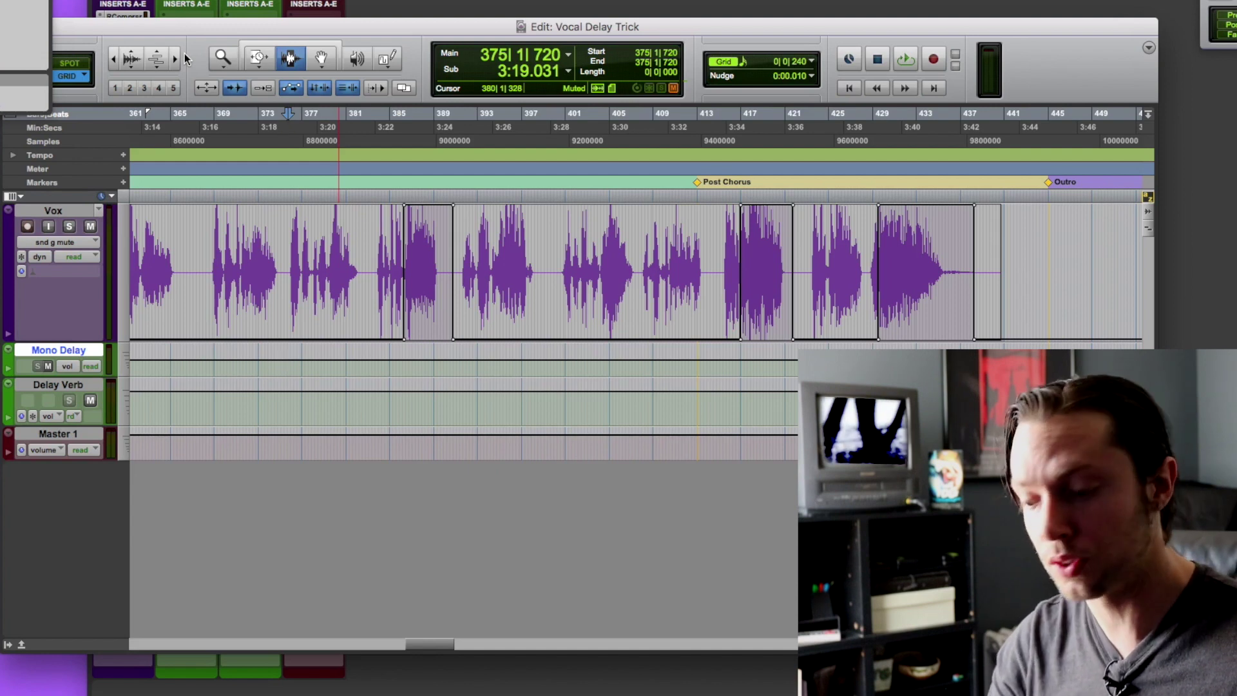
- In the Mix window, inspect the Vox track's send g Mono Delay fader and close its window
{"action": "key", "text": "super+equal"}
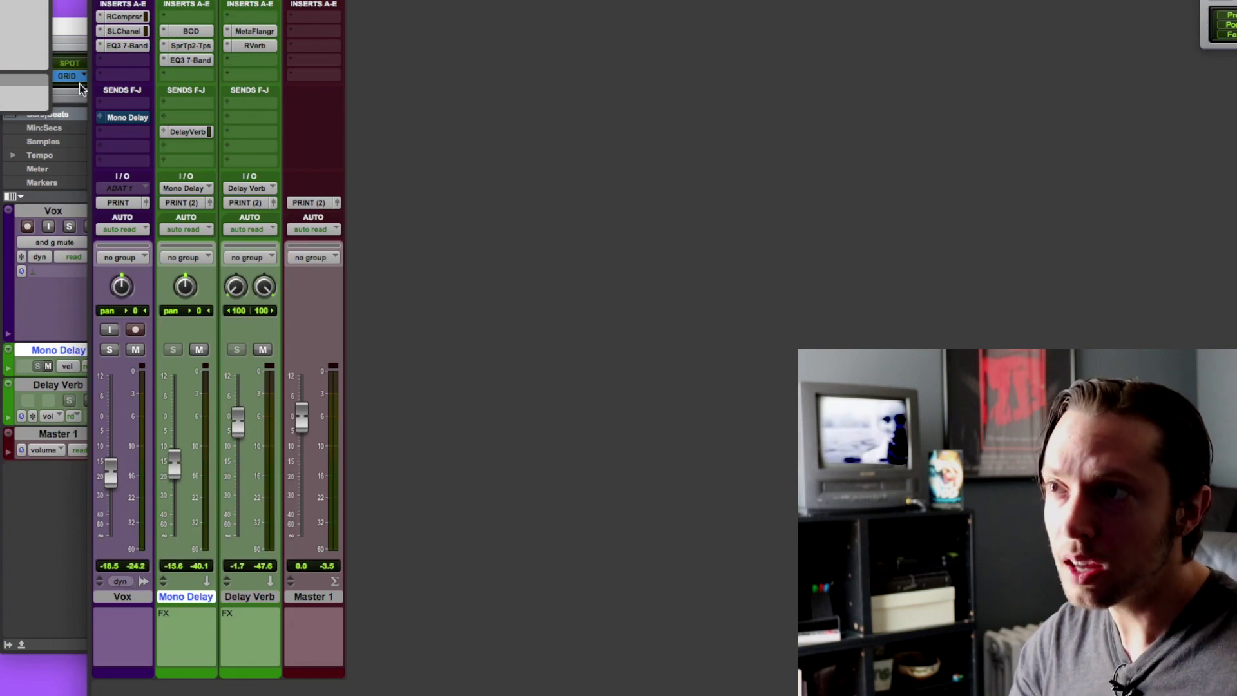
{"action": "left_click", "coordinate": [122, 117]}
{"action": "left_click_drag", "start_coordinate": [577, 1], "coordinate": [576, 0]}
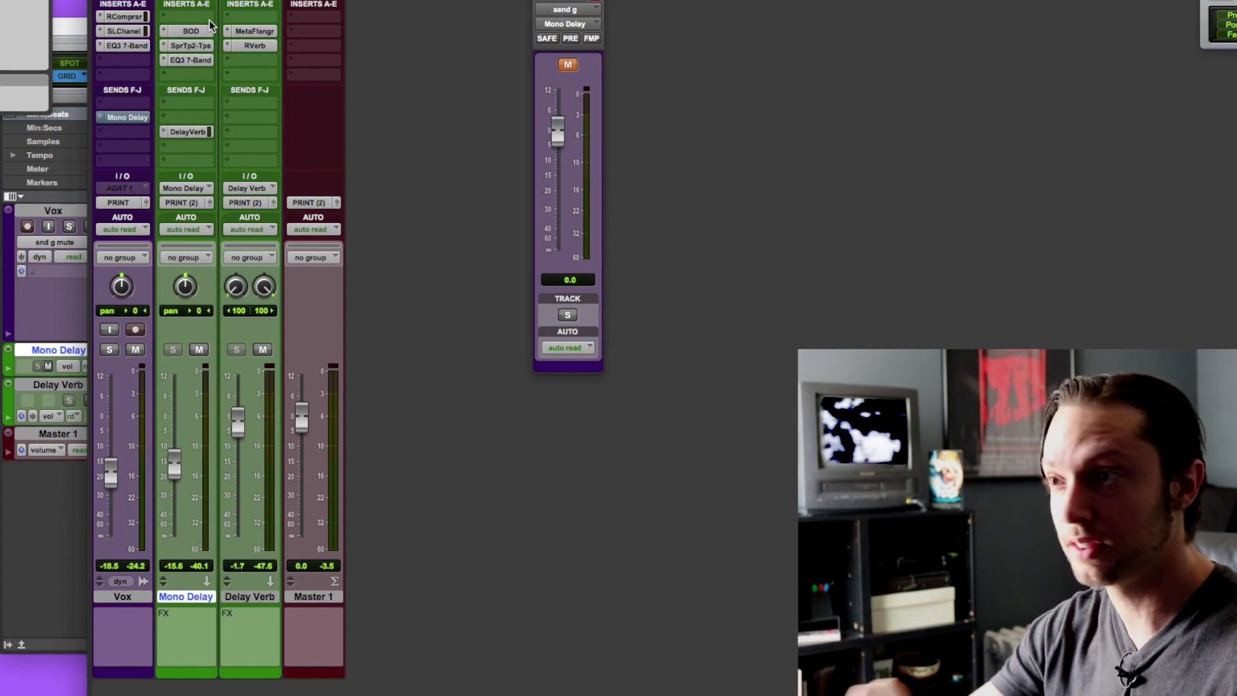
{"action": "left_click", "coordinate": [540, 1]}
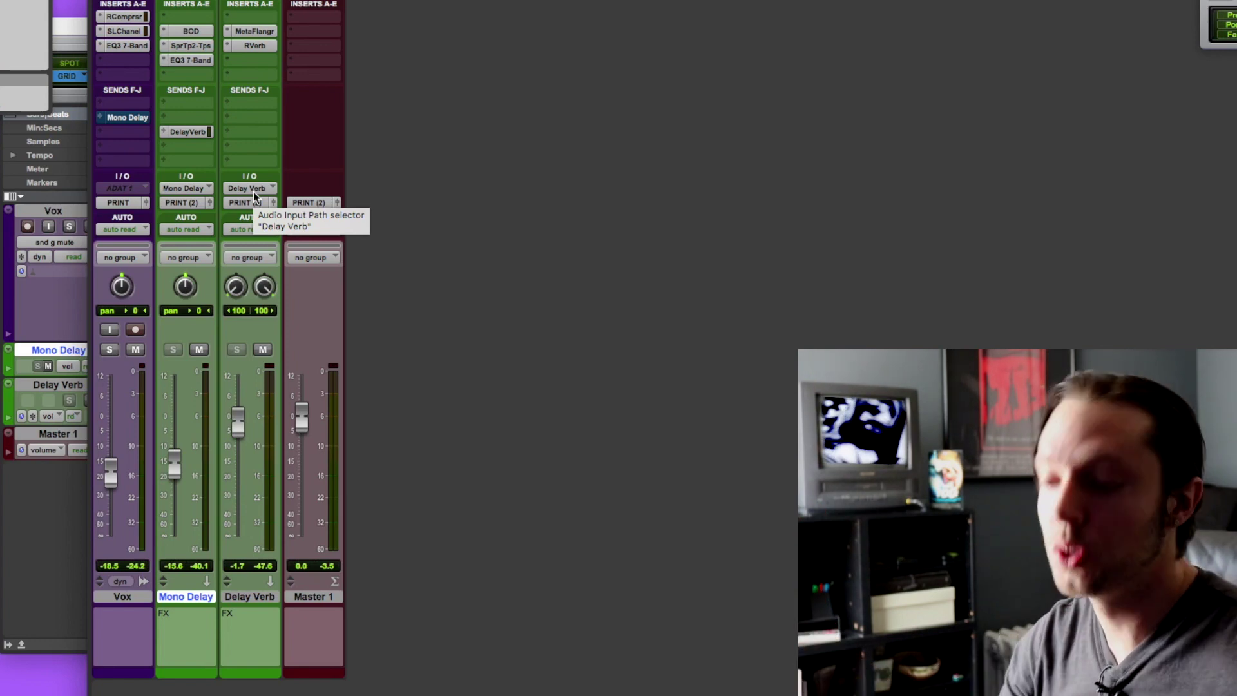
- Mute the Delay Verb track in the Mix window and go back to the Edit window
{"action": "key", "text": "super+equal"}
{"action": "key", "text": "super+equal"}
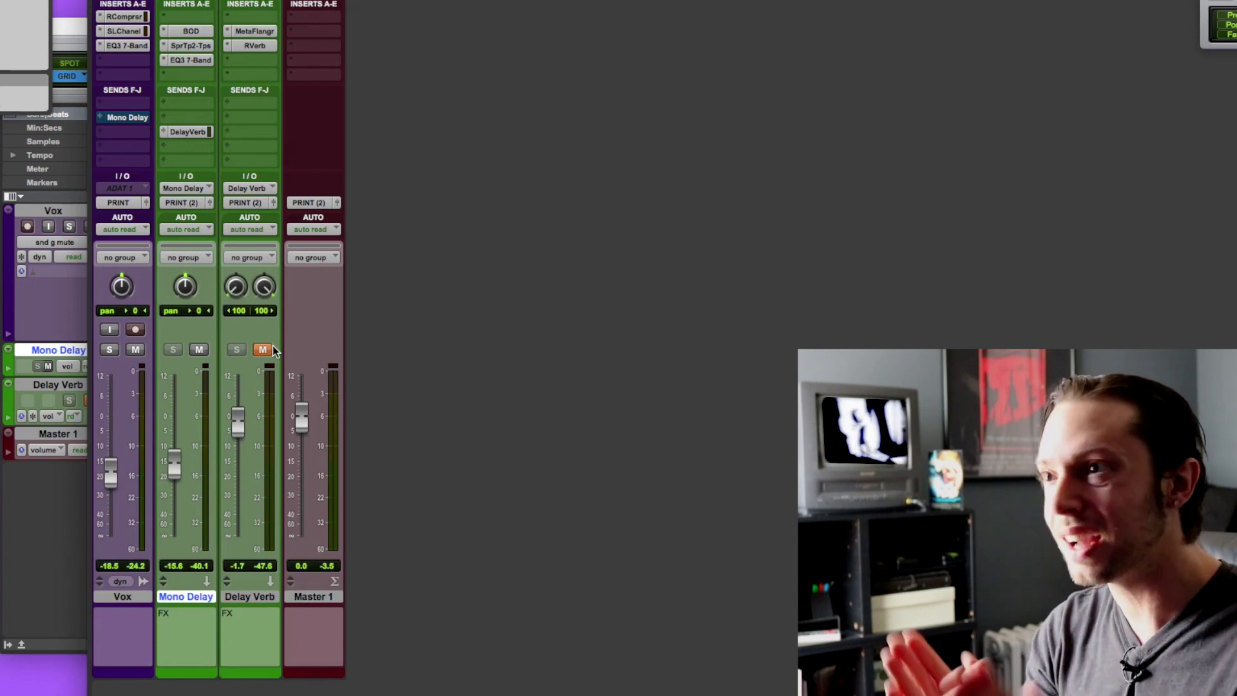
{"action": "key", "text": "super+equal"}
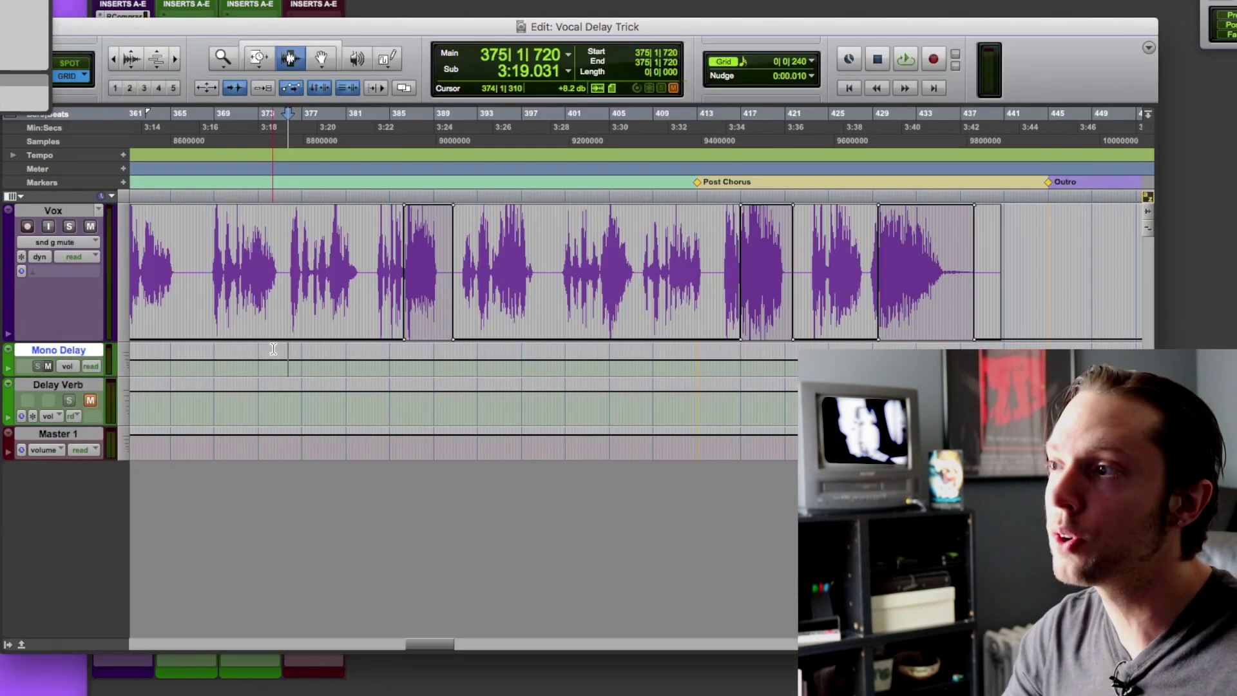
- Solo the Vox track and play the delay throw from about bar 383 twice without the delay reverb
{"action": "left_click", "coordinate": [371, 264]}
{"action": "key", "text": "space"}
{"action": "key", "text": "shift+s"}
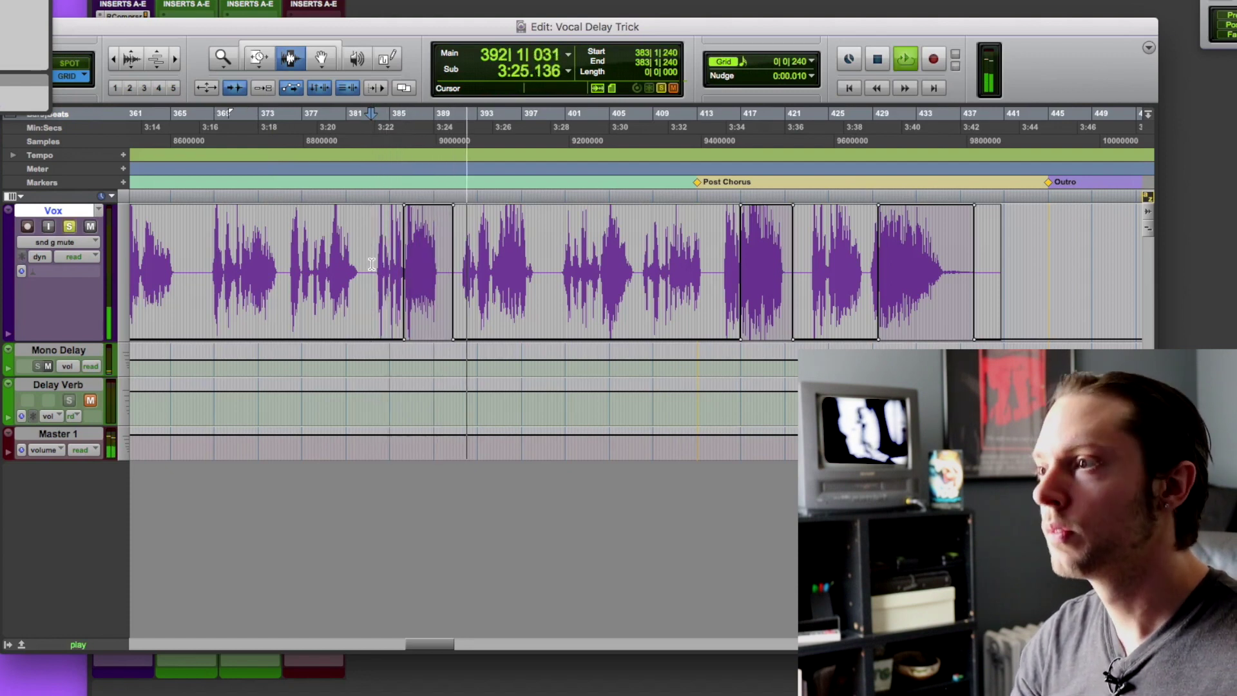
{"action": "key", "text": "space"}
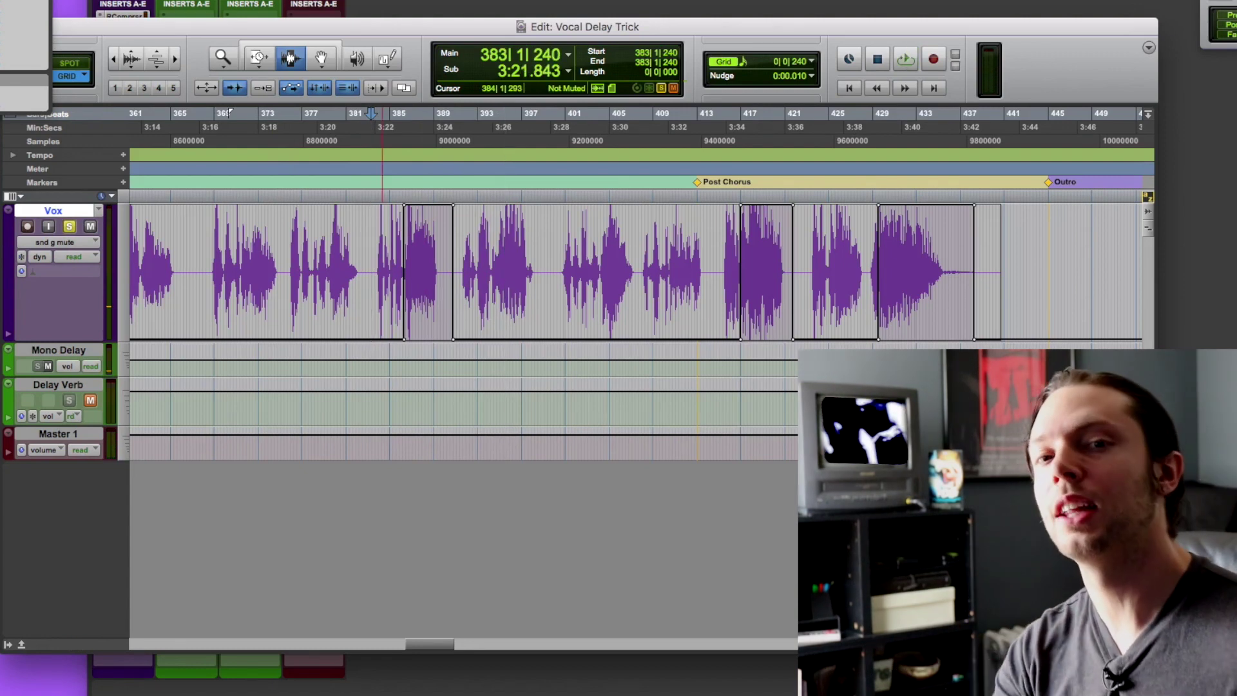
{"action": "key", "text": "space"}
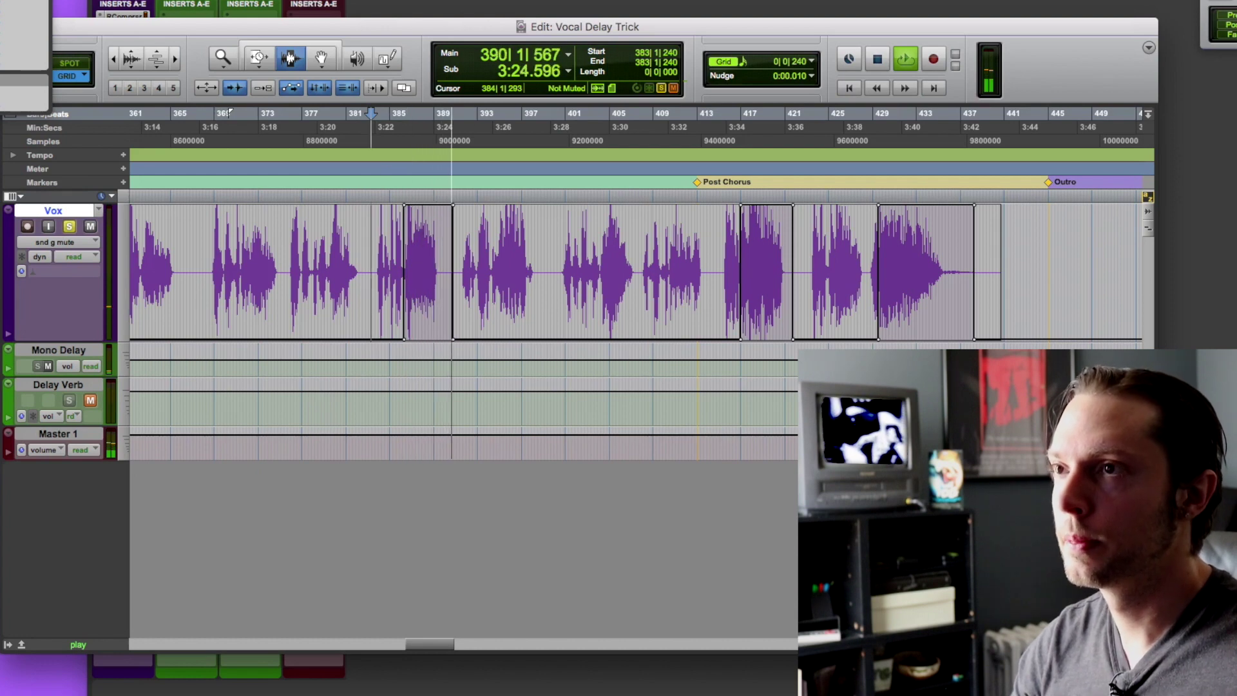
{"action": "key", "text": "space"}
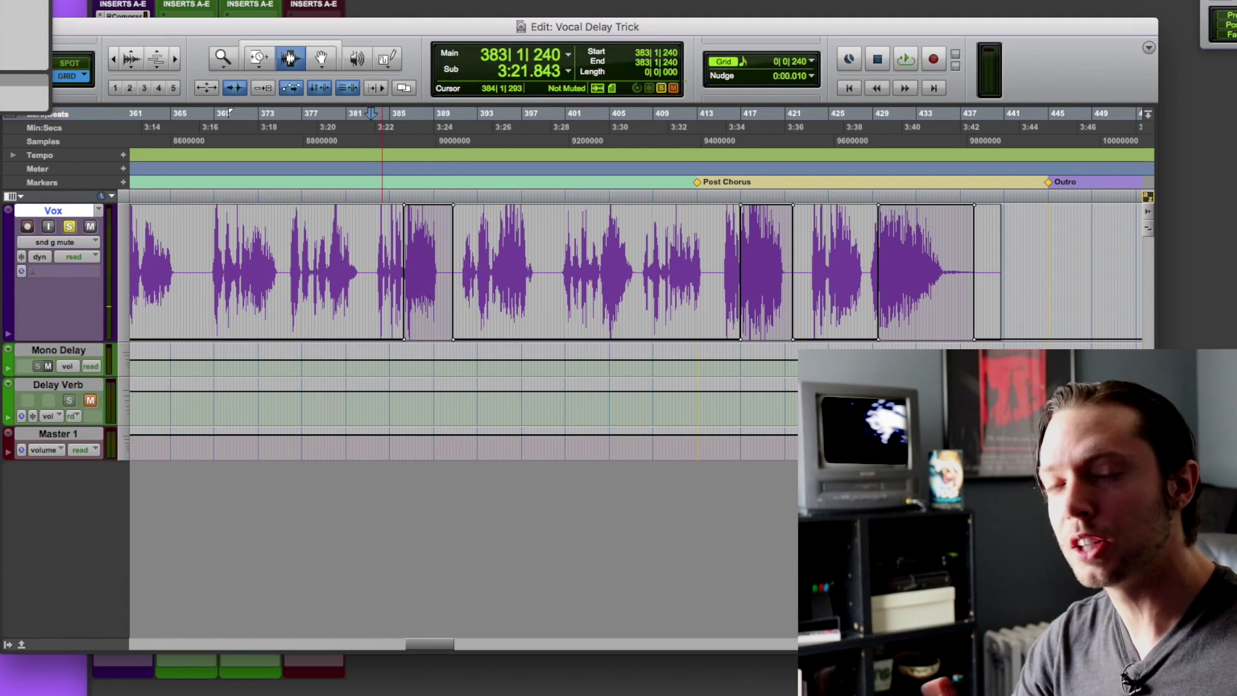
- Review the settings of the BOD overdrive and SuperTap 2-Taps inserts on the Mono Delay track
{"action": "key", "text": "super+equal"}
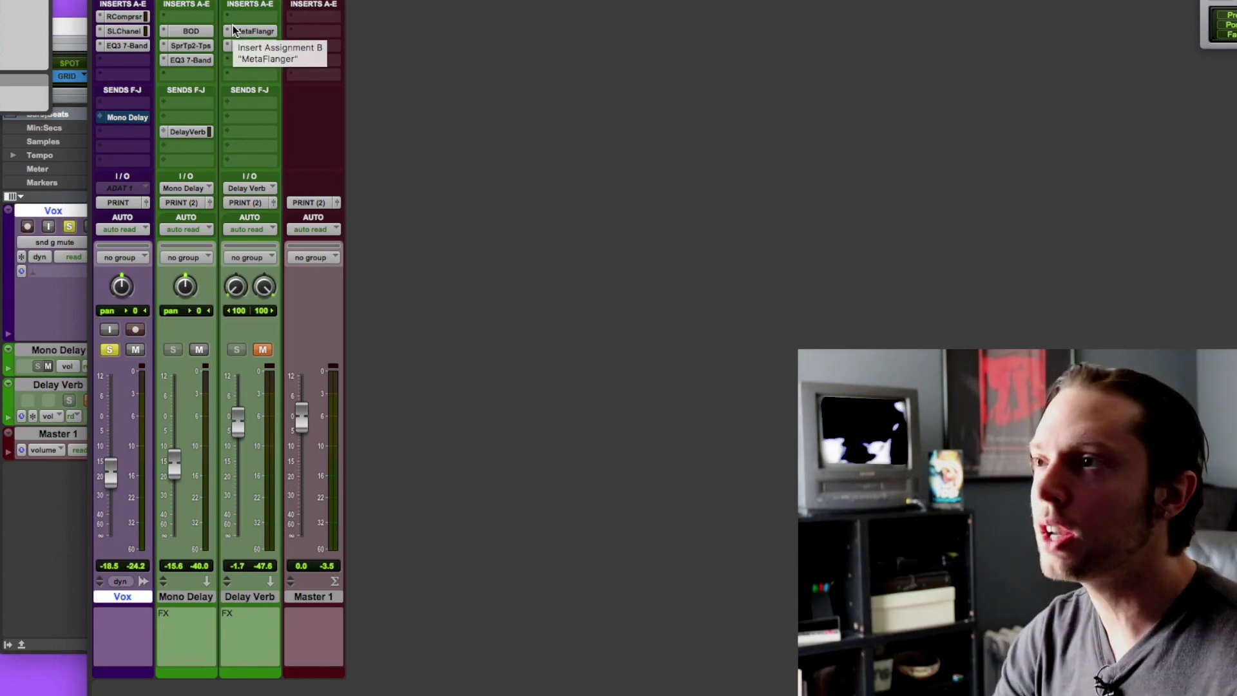
{"action": "left_click", "coordinate": [200, 34]}
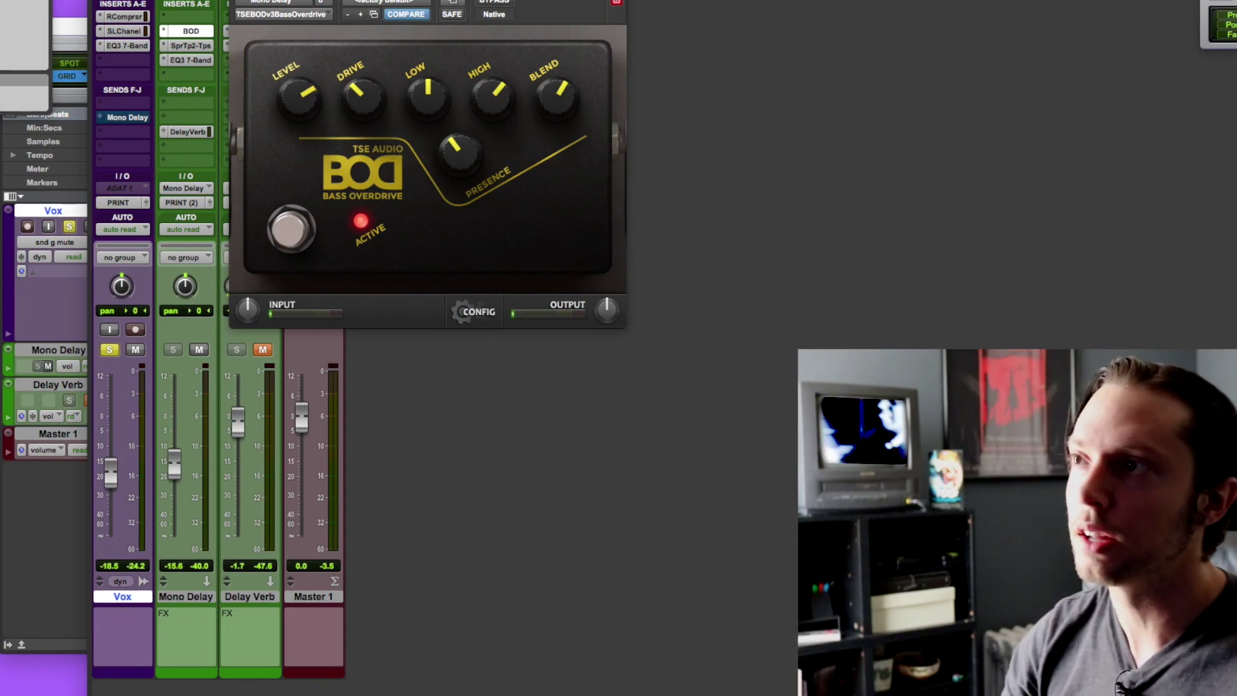
{"action": "left_click", "coordinate": [236, 0]}
{"action": "left_click", "coordinate": [187, 46]}
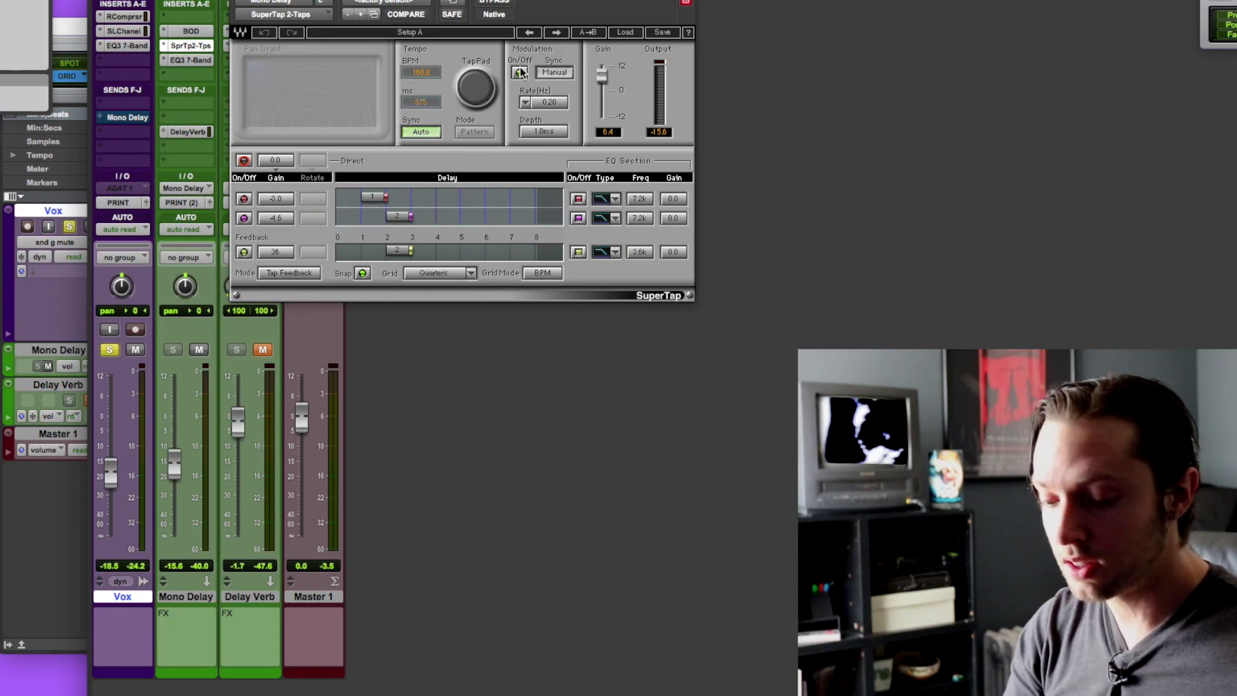
{"action": "key", "text": "super+w"}
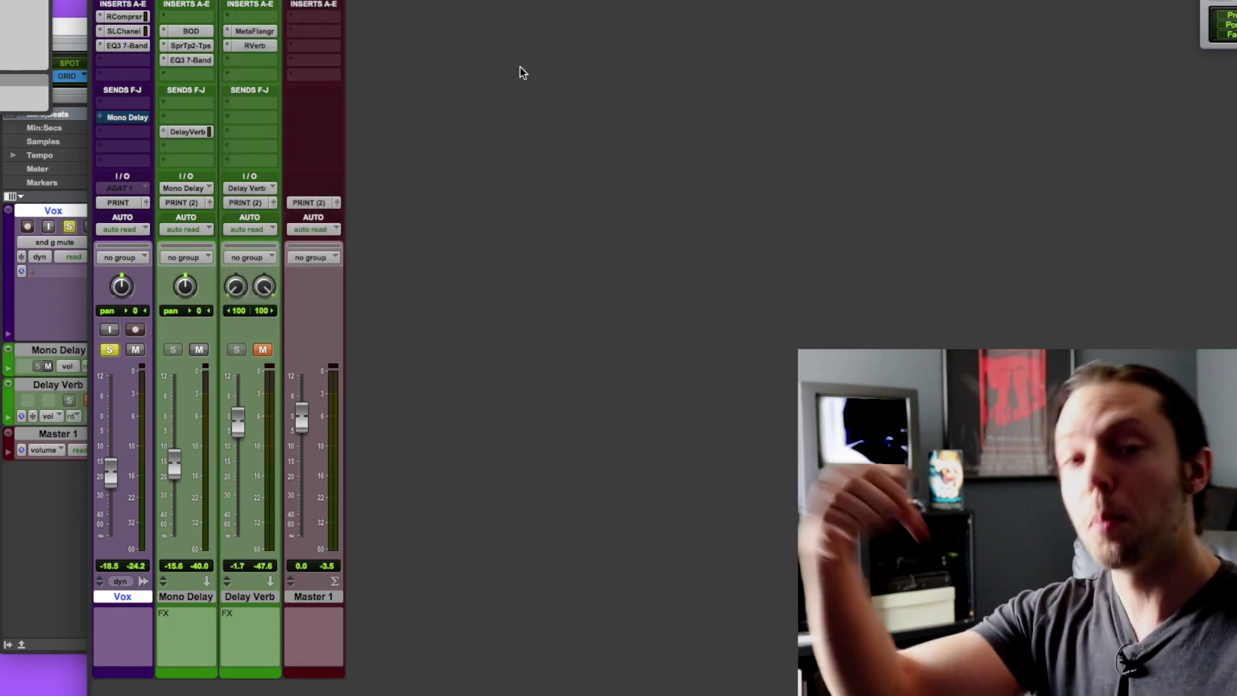
- Examine the EQ3 7-Band filter settings on the Mono Delay track and close the plug-in window
{"action": "left_click", "coordinate": [205, 60]}
{"action": "left_click_drag", "start_coordinate": [451, 3], "coordinate": [442, 0]}
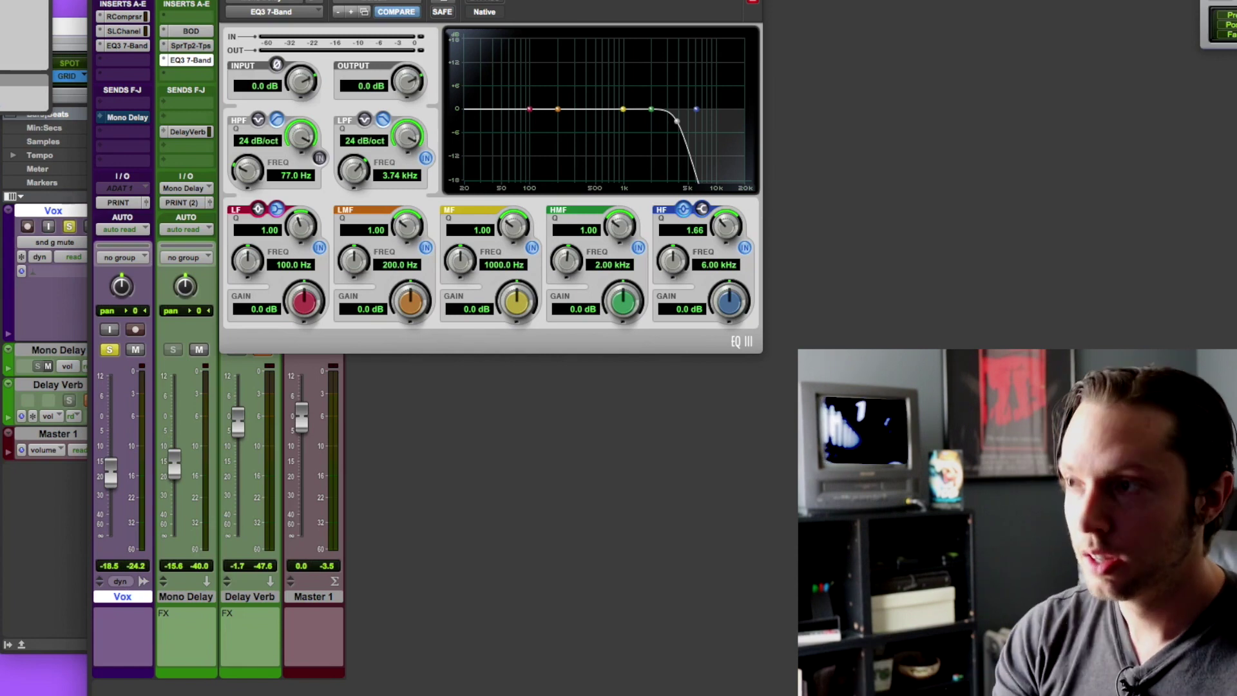
{"action": "key", "text": "super+w"}
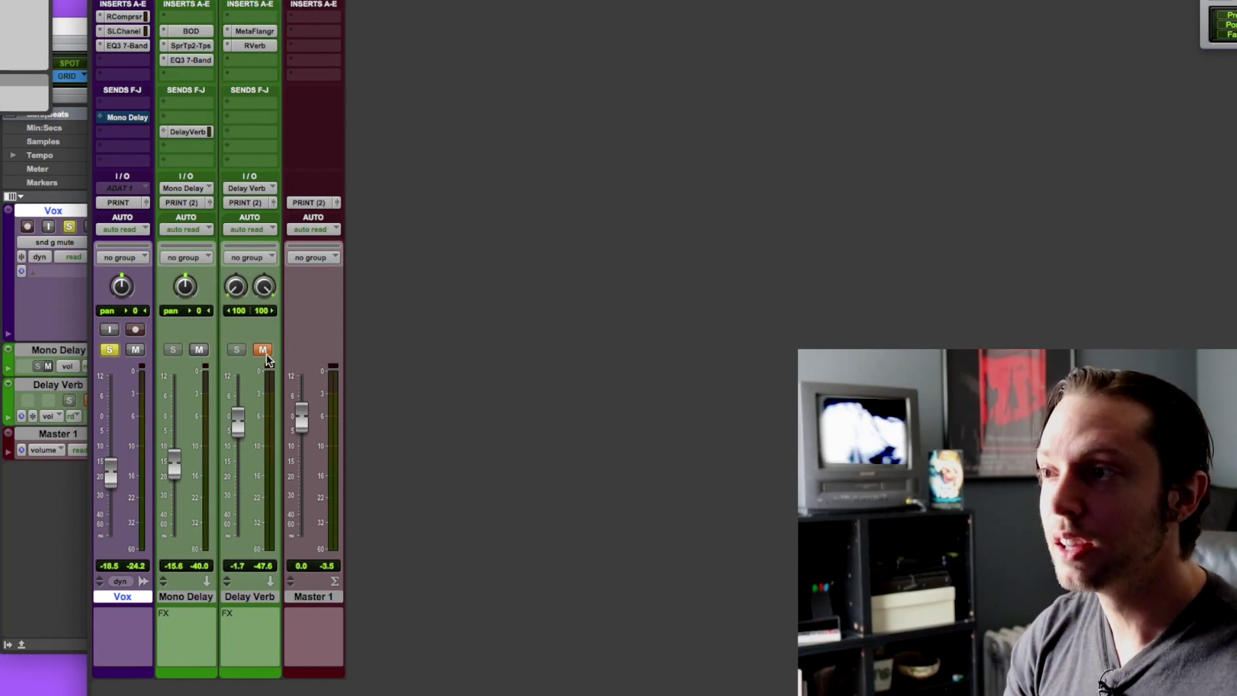
- Unmute the Delay Verb track and inspect the settings of its MetaFlanger and RVerb inserts
{"action": "left_click", "coordinate": [241, 32]}
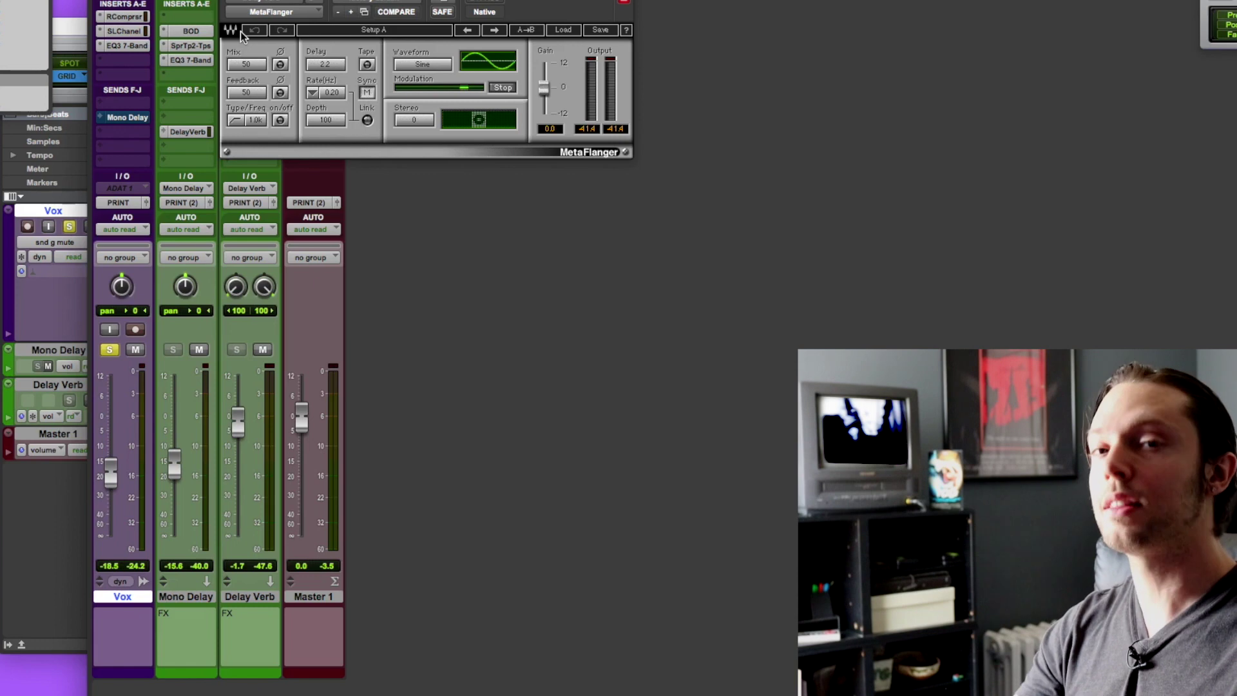
{"action": "key", "text": "super+w"}
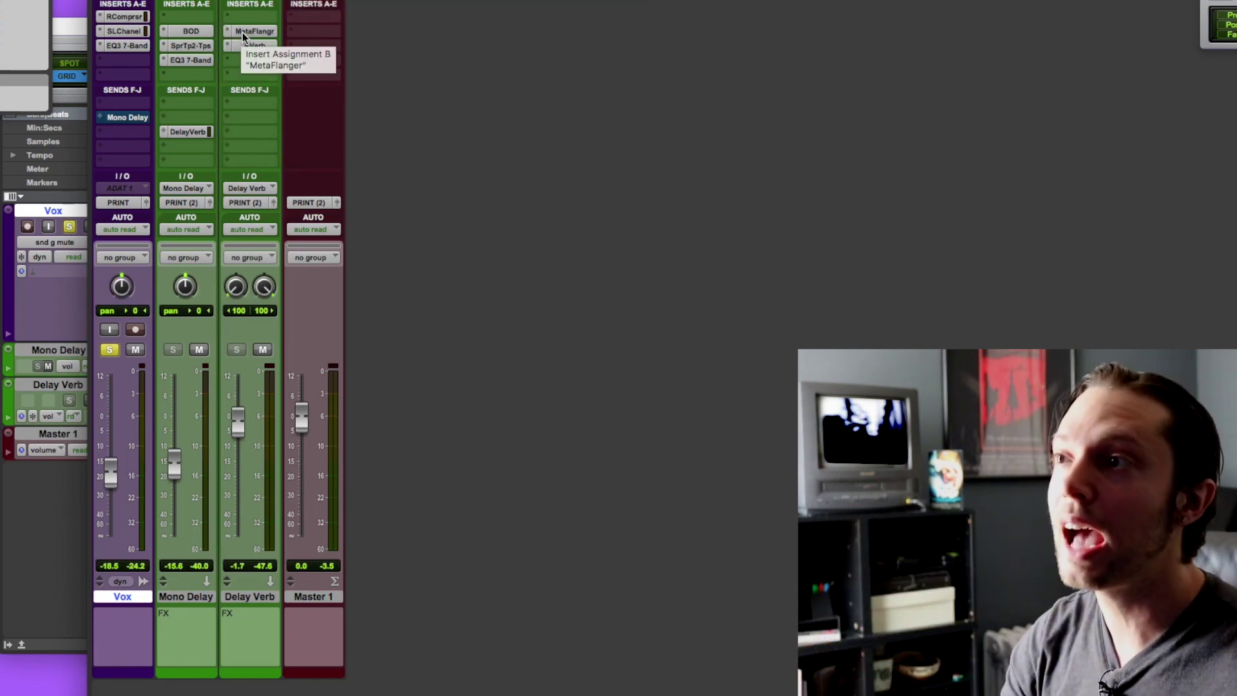
{"action": "left_click", "coordinate": [243, 45]}
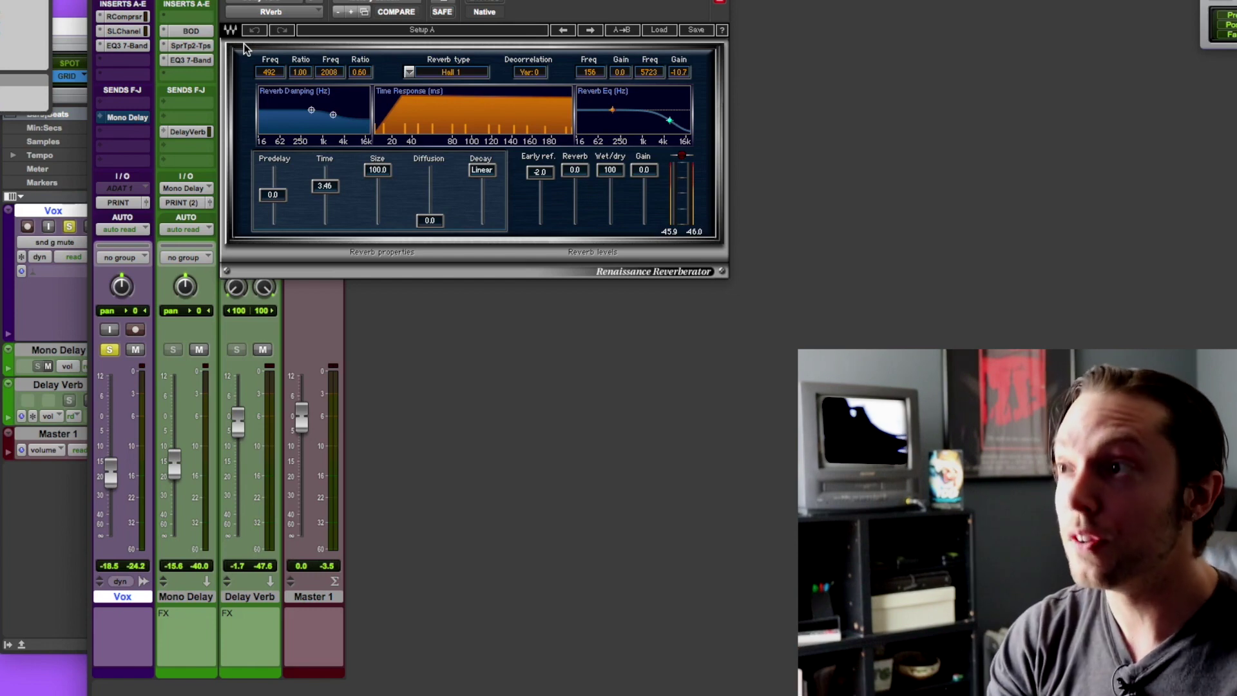
- Close the RVerb plug-in window and play the soloed vocal delay throw from about bar 383 with the delay reverb active
{"action": "key", "text": "super+w"}
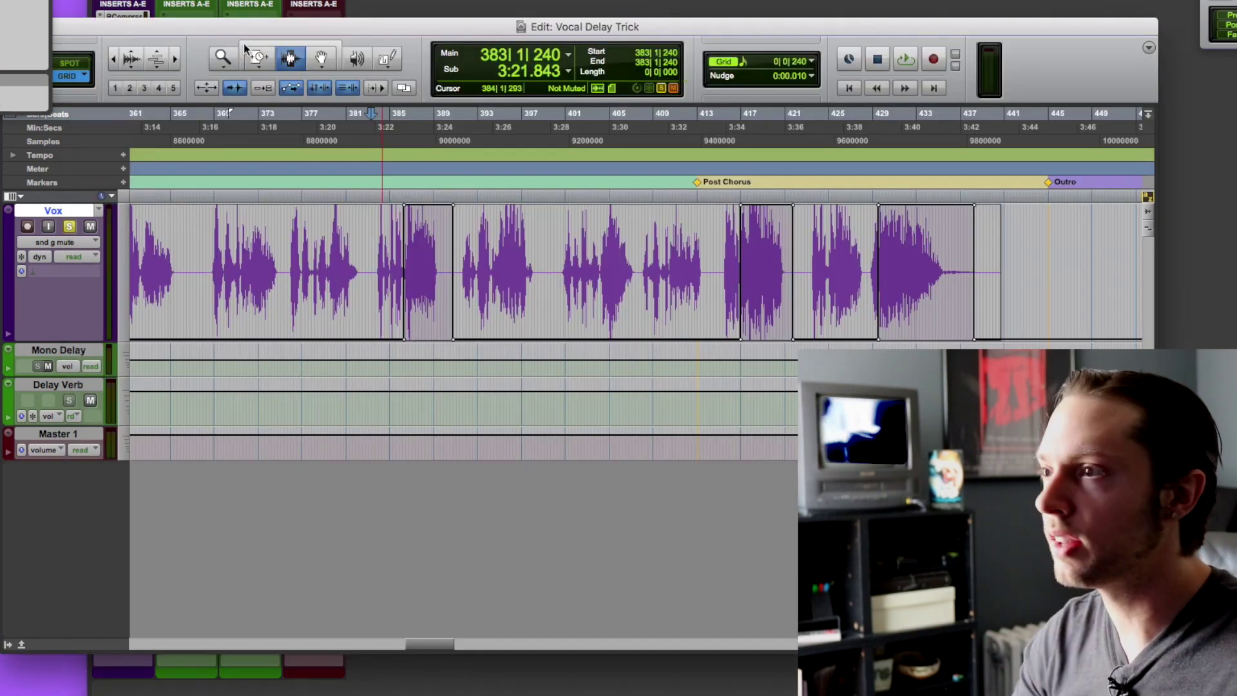
{"action": "key", "text": "super+bracketleft"}
{"action": "key", "text": "super+bracketright"}
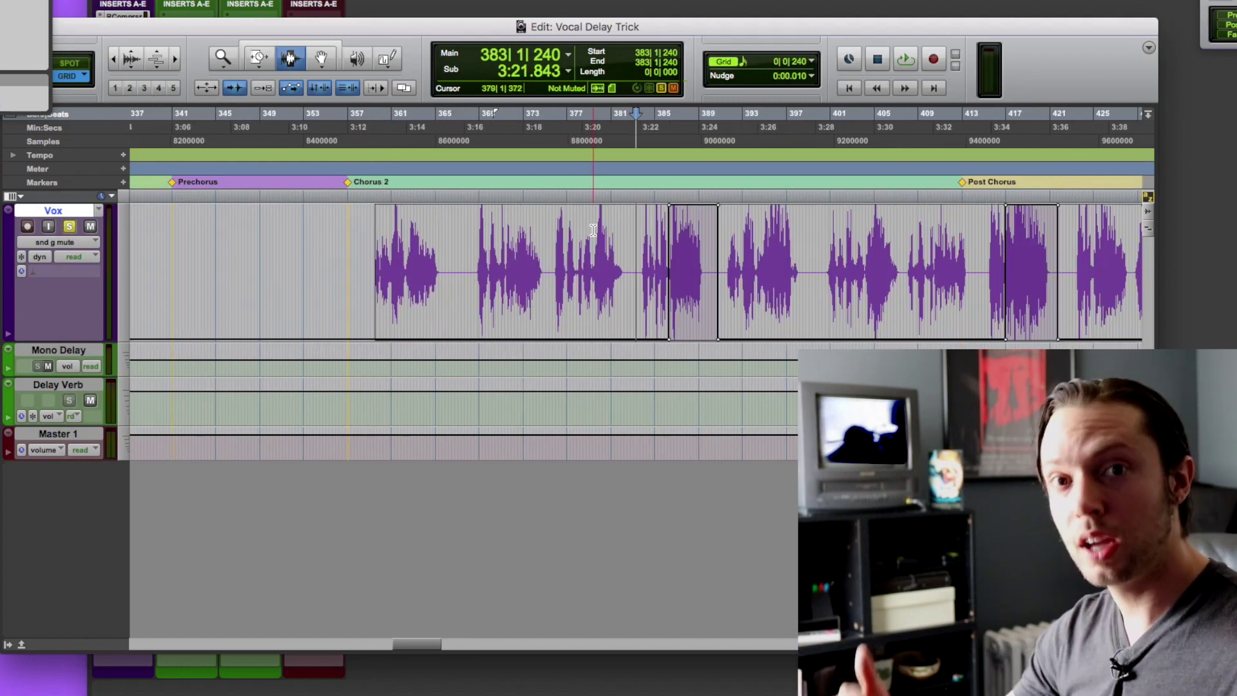
{"action": "key", "text": "space"}
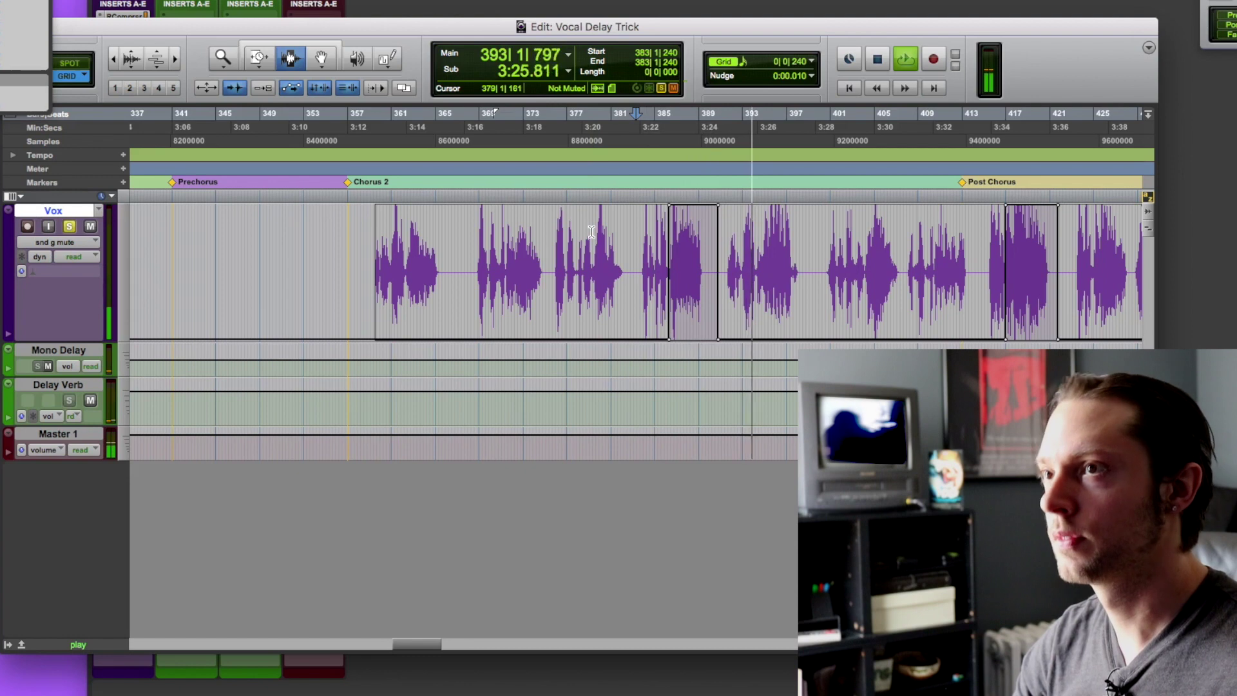
{"action": "key", "text": "space"}
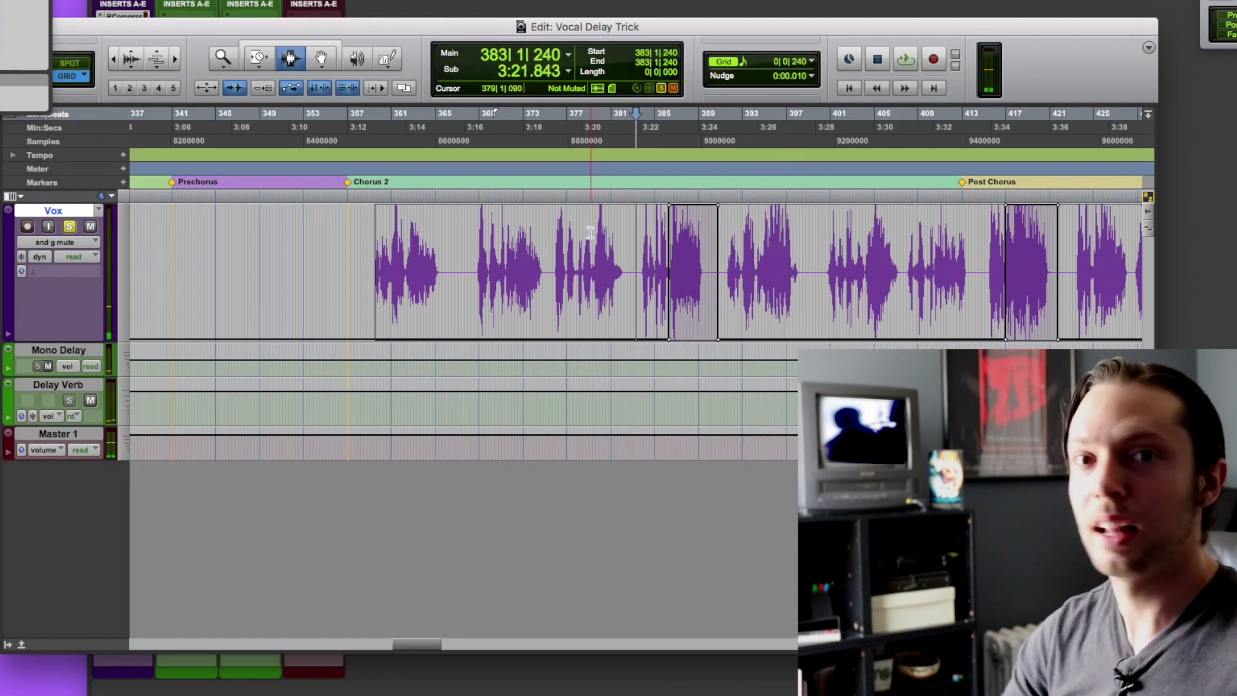
- Play the soloed Vox track from about bar 414 to hear the delay throws in the Post Chorus
{"action": "scroll", "coordinate": [714, 312], "scroll_direction": "right", "scroll_amount": 3}
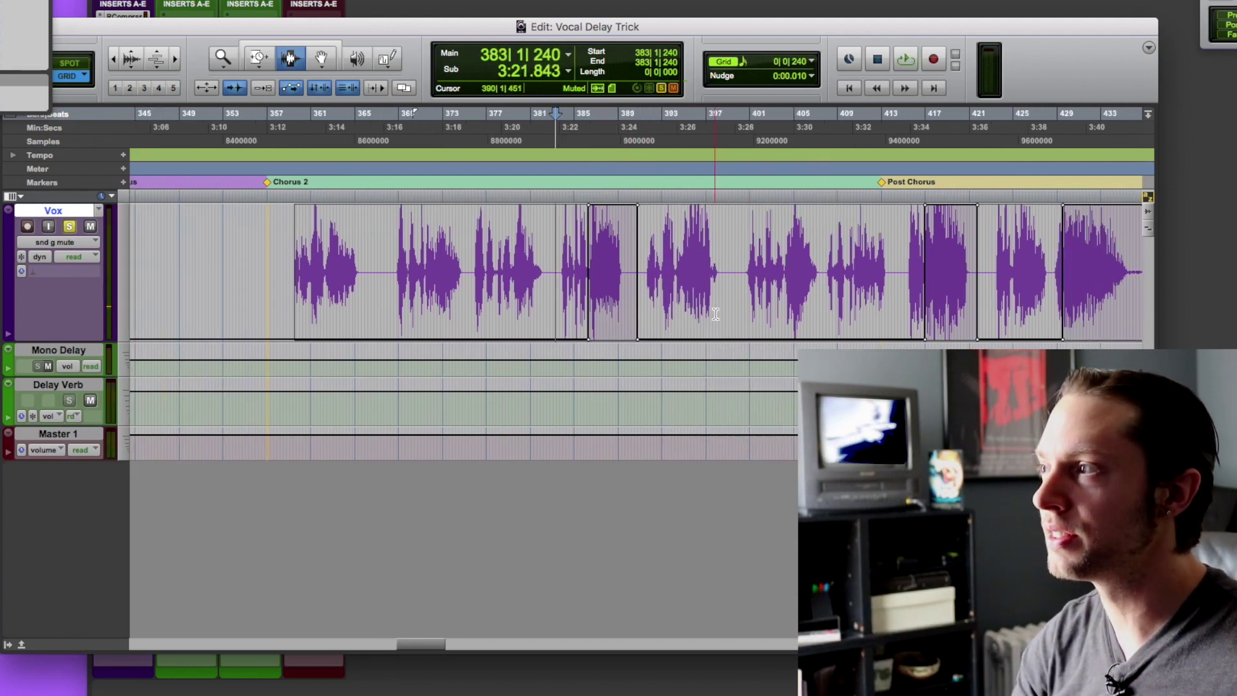
{"action": "scroll", "coordinate": [716, 314], "scroll_direction": "right", "scroll_amount": 4}
{"action": "left_click", "coordinate": [756, 248]}
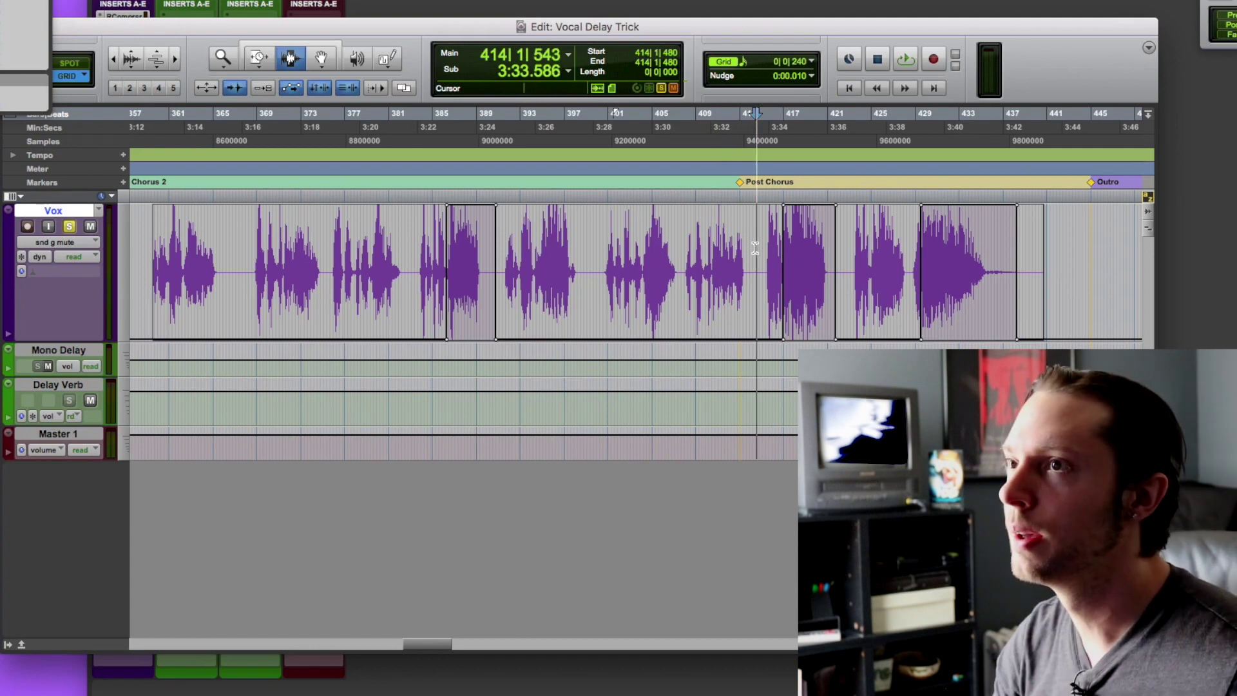
{"action": "key", "text": "space"}
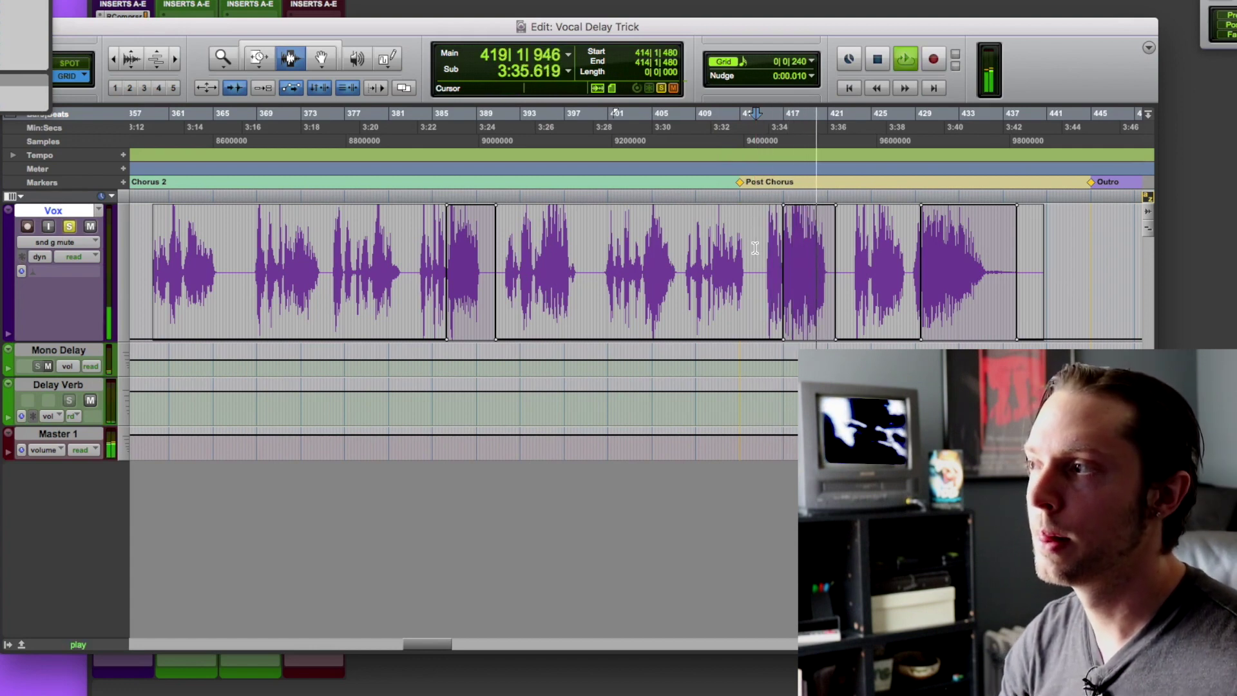
{"action": "key", "text": "space"}
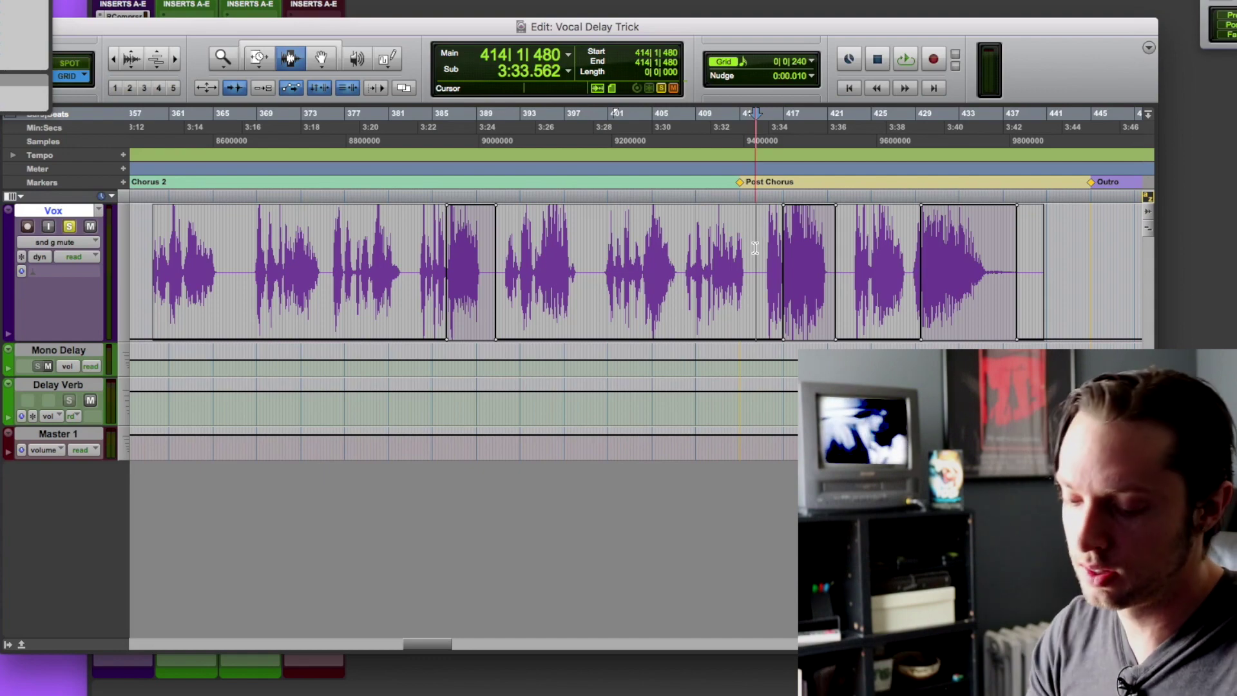
- Unsolo the Vox track and switch it to waveform view, with the playback start at the Chorus 2 marker, bar 357
{"action": "key", "text": "super+equal"}
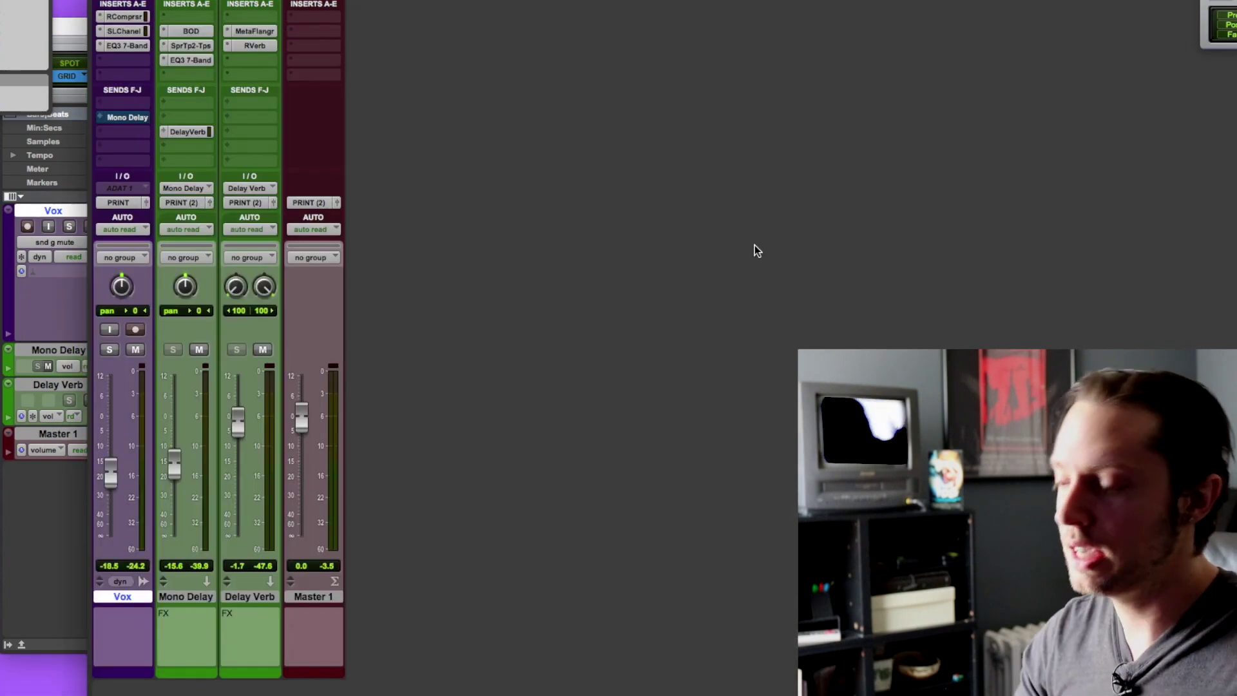
{"action": "key", "text": "super+equal"}
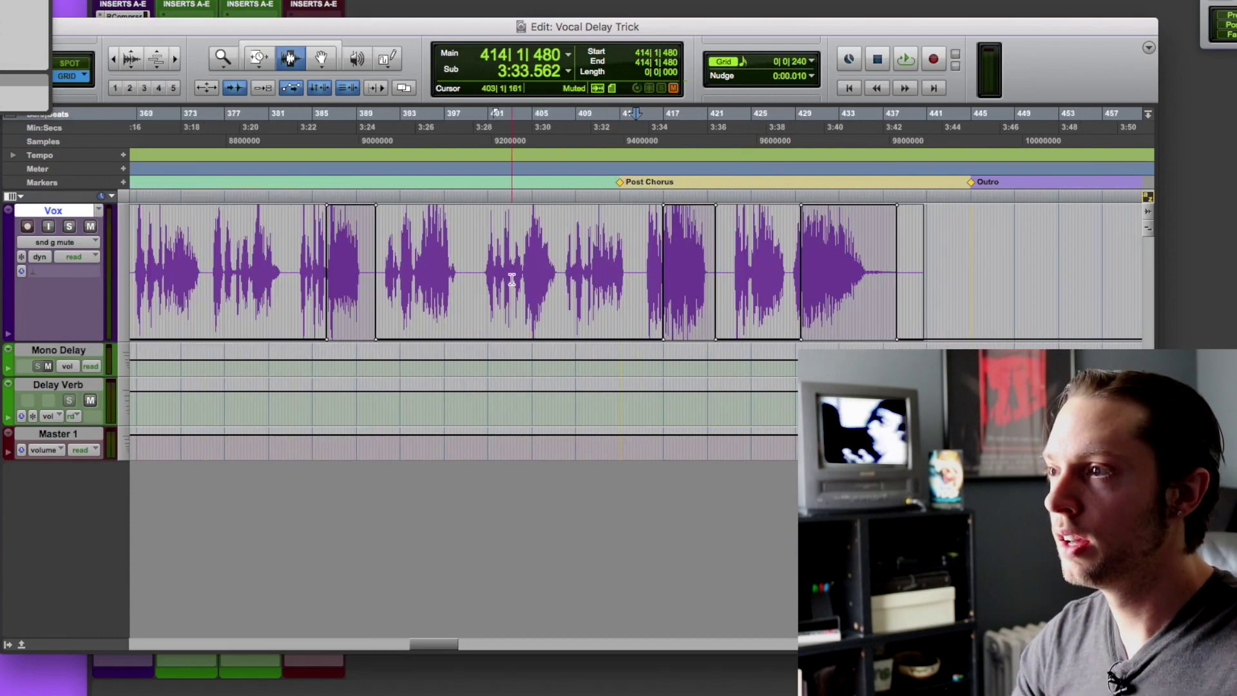
{"action": "scroll", "coordinate": [512, 279], "scroll_direction": "left", "scroll_amount": 5}
{"action": "left_click", "coordinate": [376, 239]}
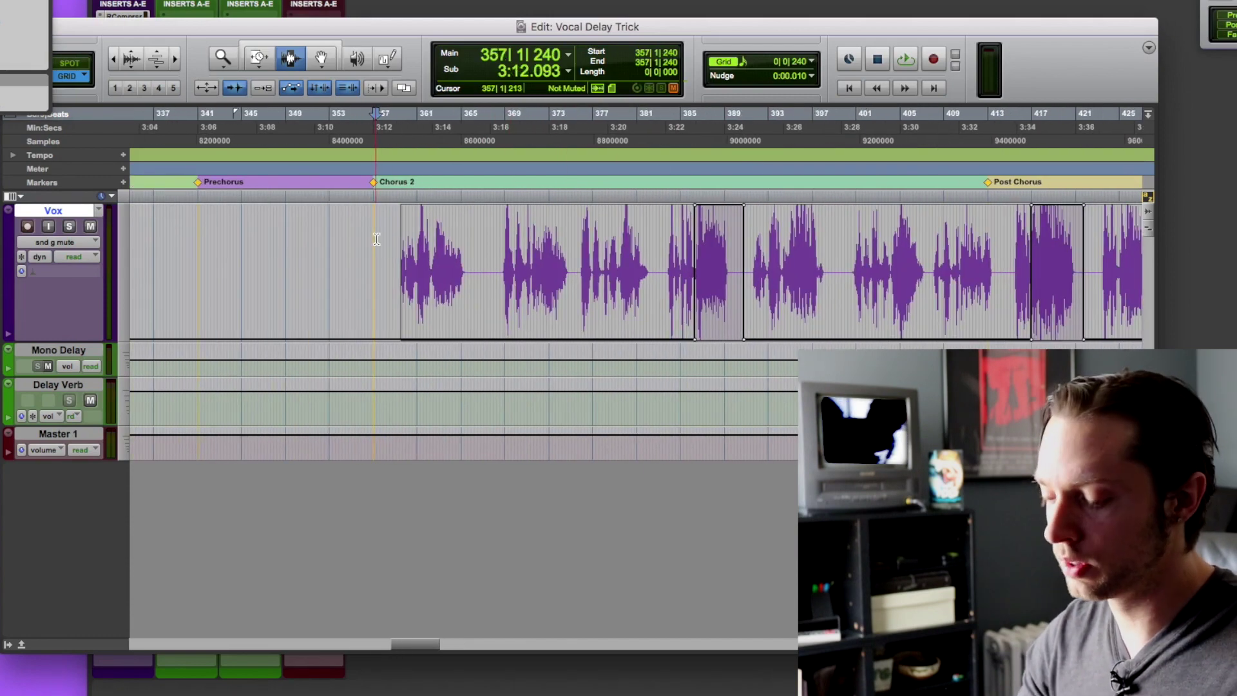
{"action": "key", "text": "ctrl+minus"}
{"action": "left_click", "coordinate": [374, 239]}
{"action": "key", "text": "t"}
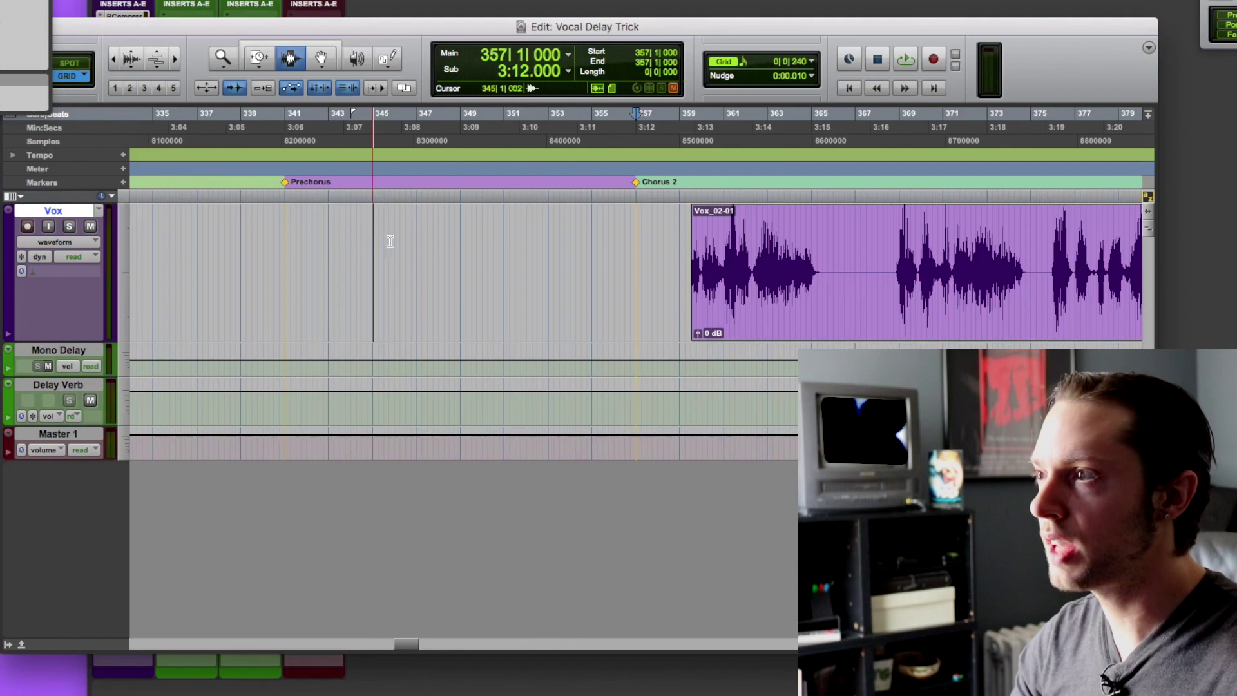
- Play the full mix from bar 357 through Chorus 2 and the Post Chorus, with the whole Vox clip in view
{"action": "key", "text": "r"}
{"action": "key", "text": "r"}
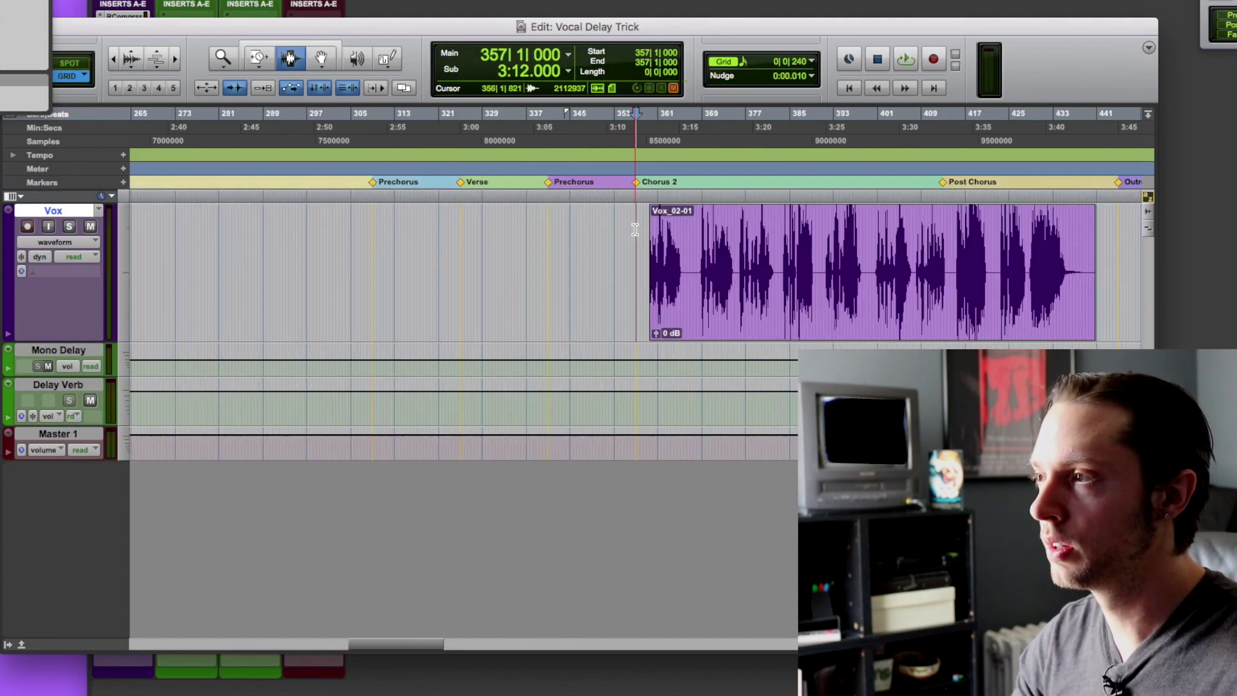
{"action": "key", "text": "space"}
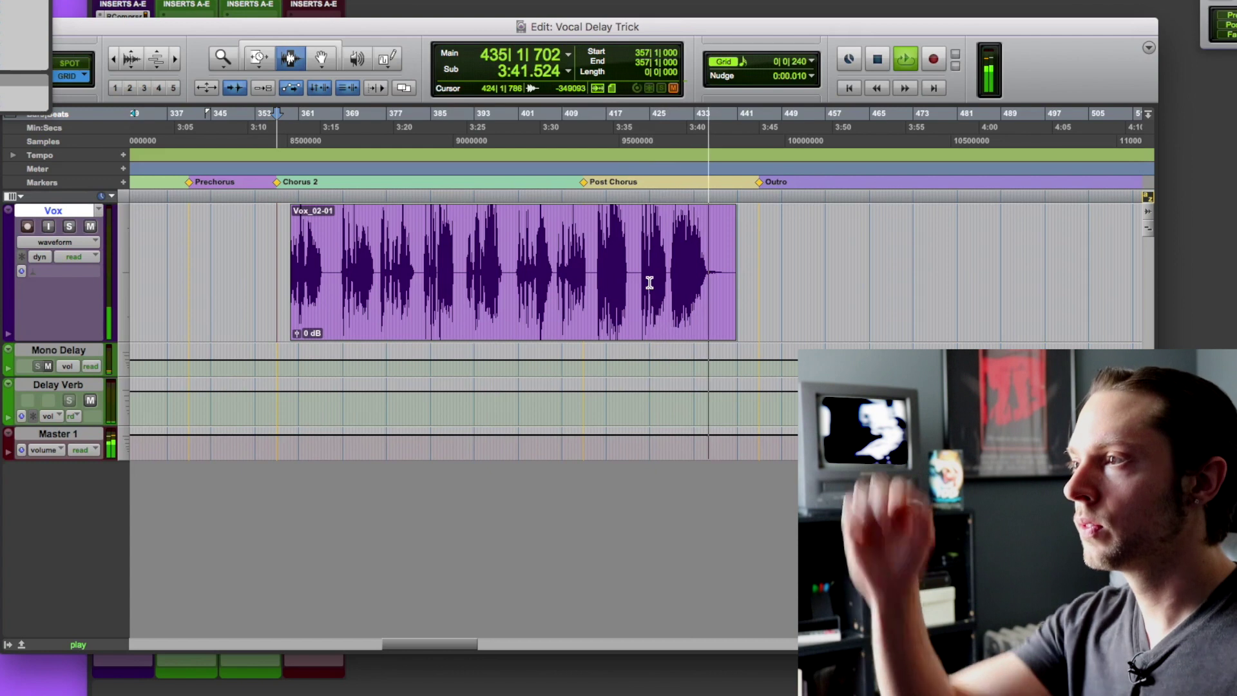
{"action": "key", "text": "space"}
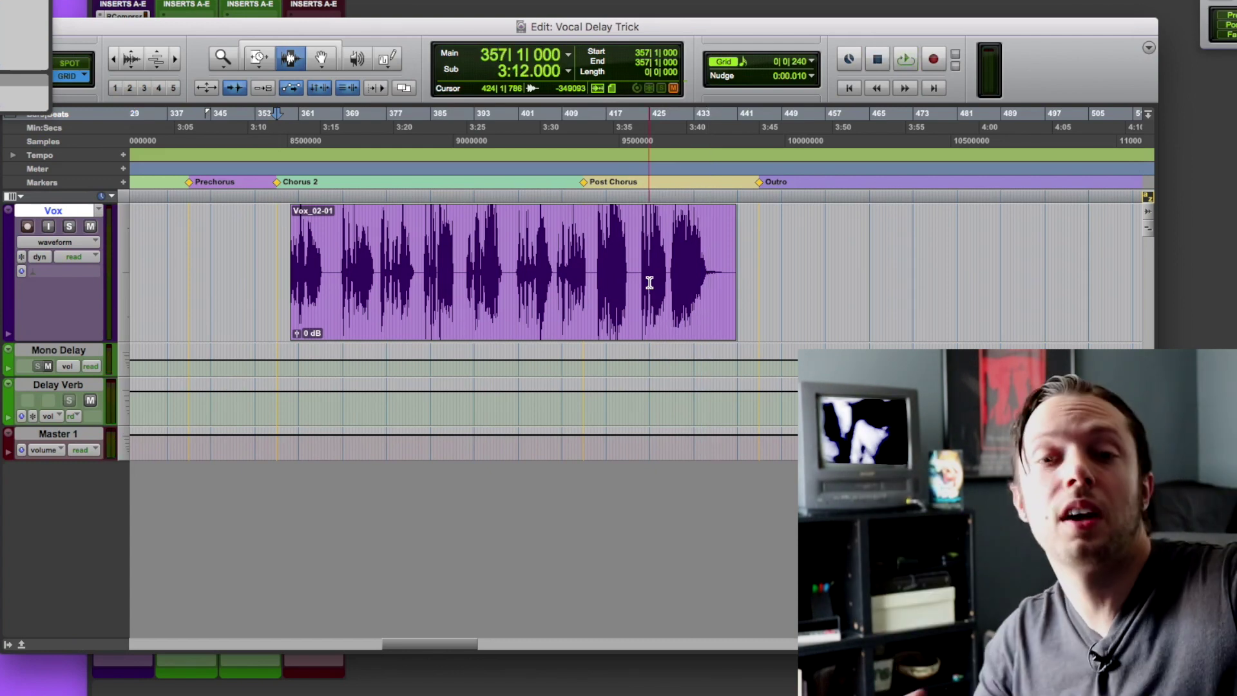